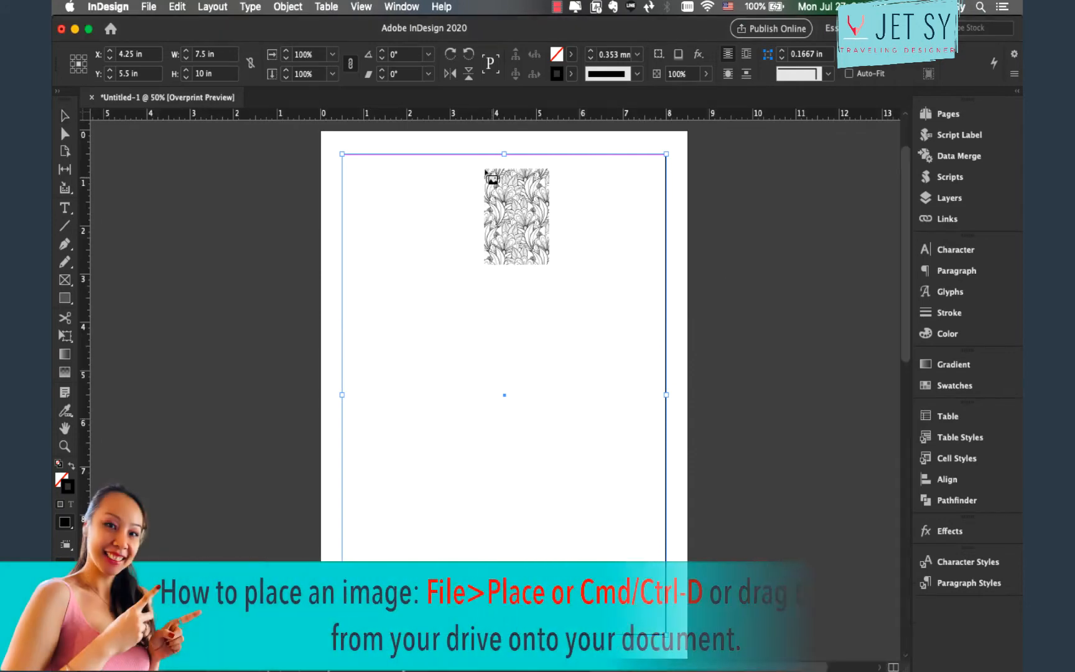
# Place the floral pattern image in the 7.5 × 10 in frame and fit the content proportionally.
pyautogui.click(366, 181)
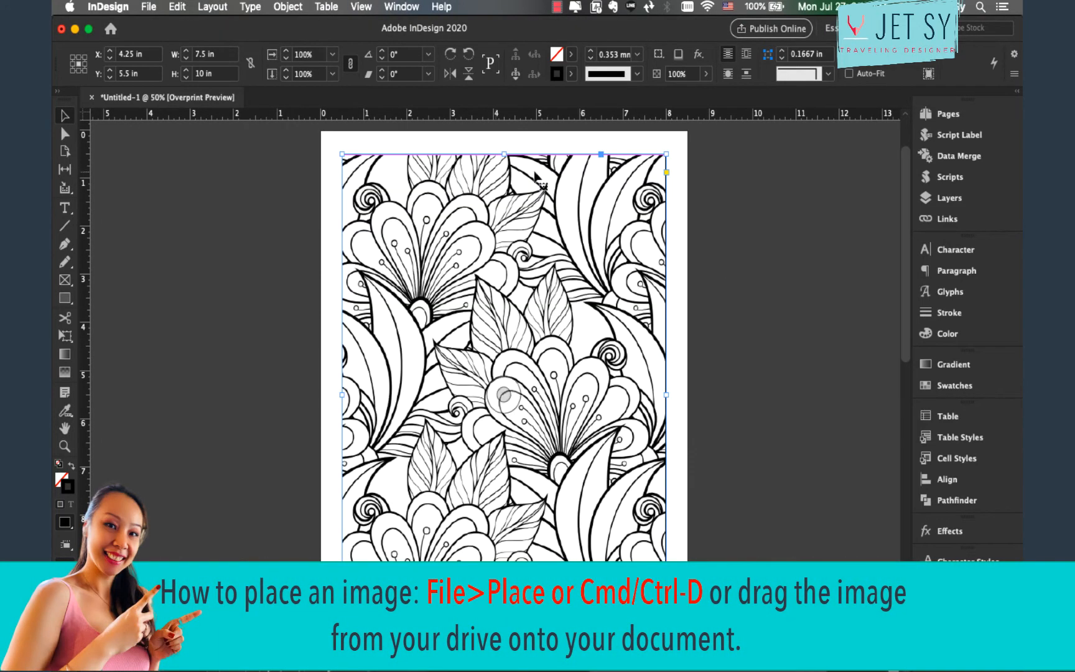
pyautogui.press('alt+shift+super+e')
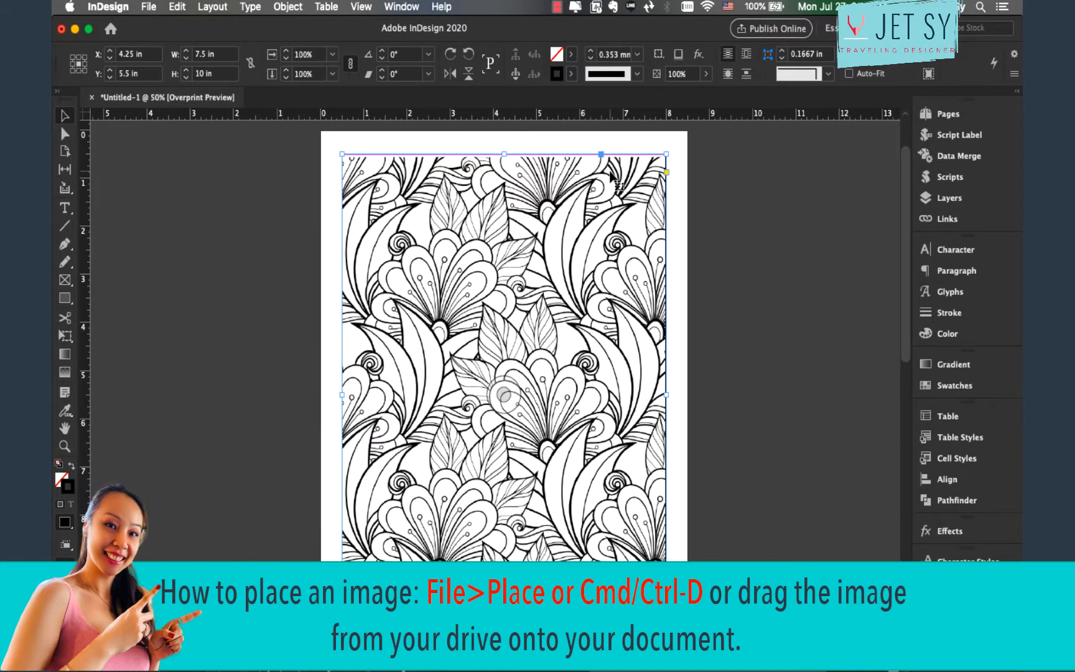
pyautogui.click(219, 259)
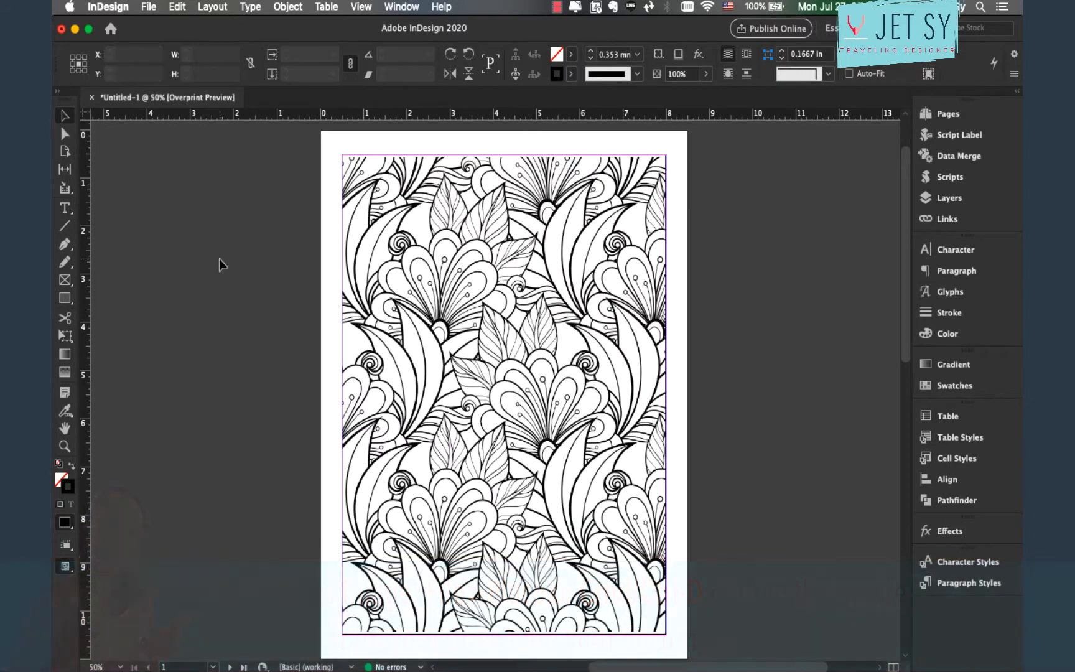
# Add a text frame about 7.5 in wide and 7.82 in high over the pattern, containing the centred two-line quote "BE KIND".
pyautogui.click(64, 209)
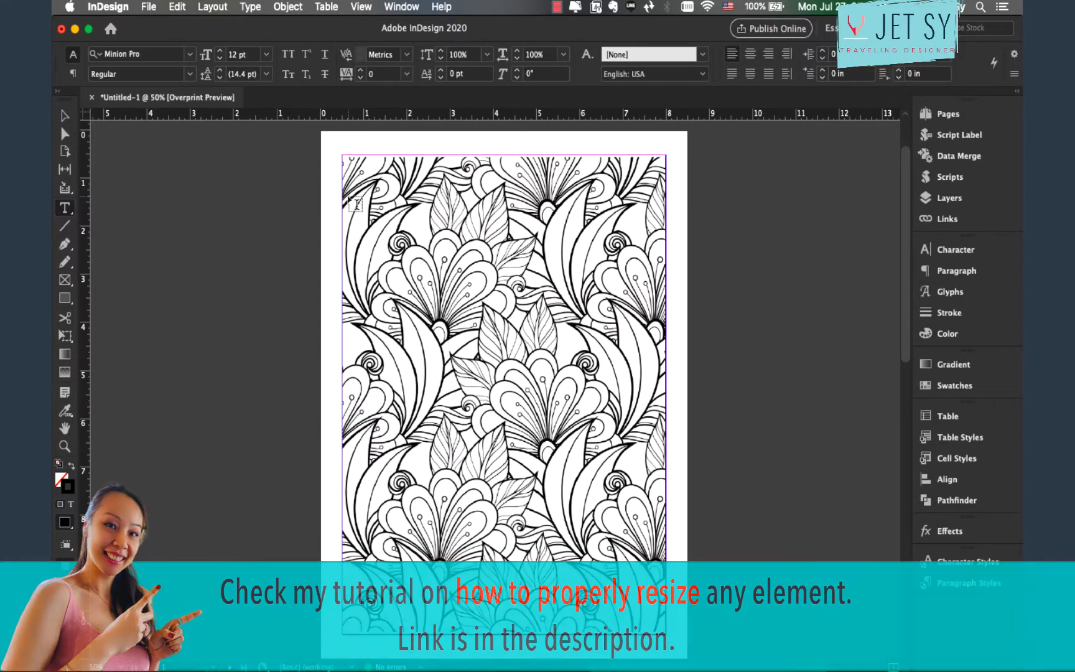
pyautogui.moveTo(341, 200); pyautogui.dragTo(665, 633)
pyautogui.moveTo(665, 575); pyautogui.dragTo(665, 574)
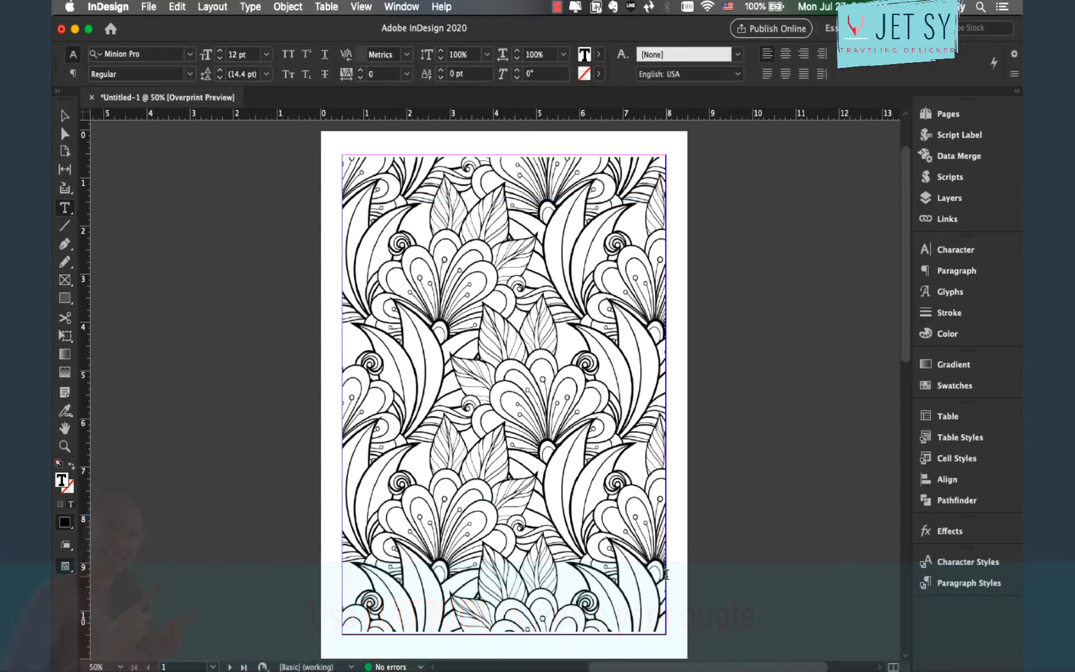
pyautogui.click(784, 55)
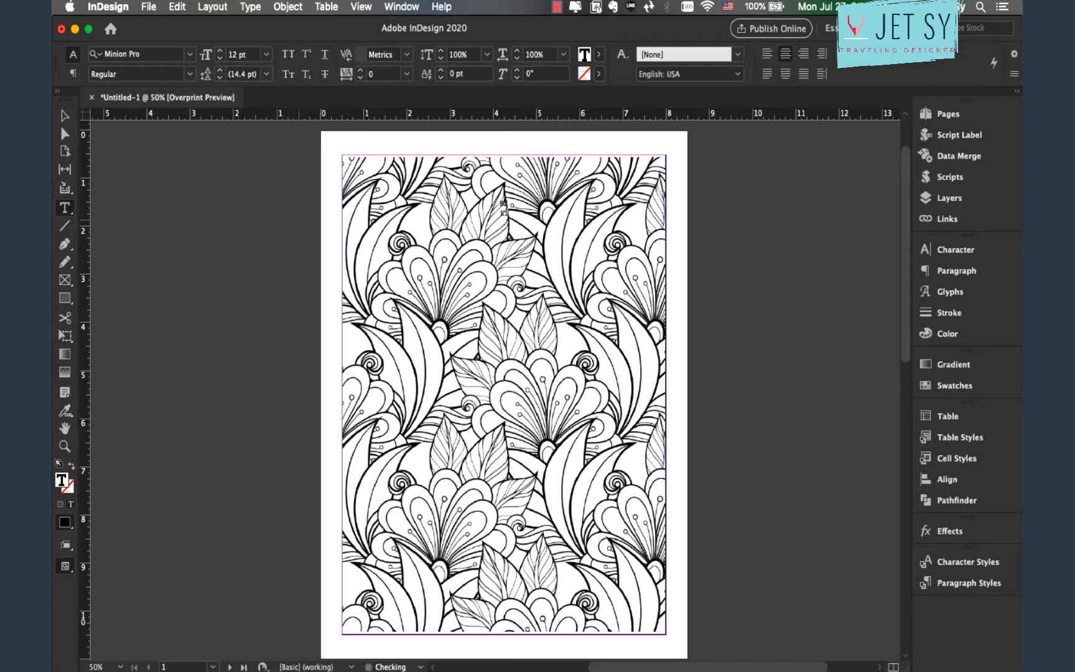
# Set the font size of the whole quote to 170 pt.
pyautogui.moveTo(498, 203); pyautogui.dragTo(512, 214)
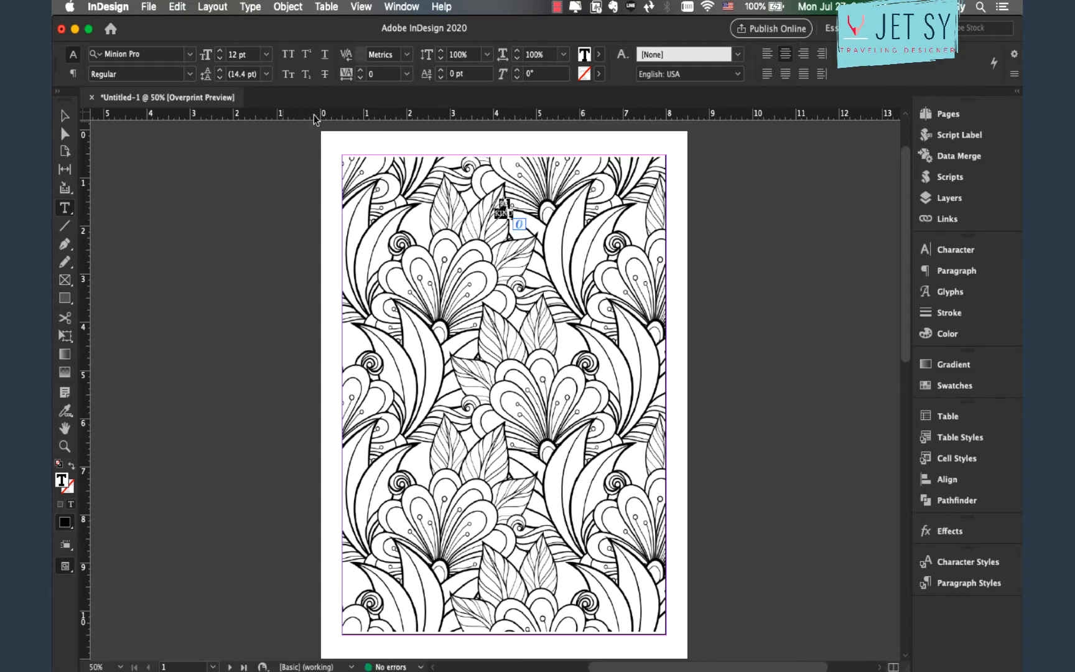
pyautogui.click(249, 55)
pyautogui.write('170')
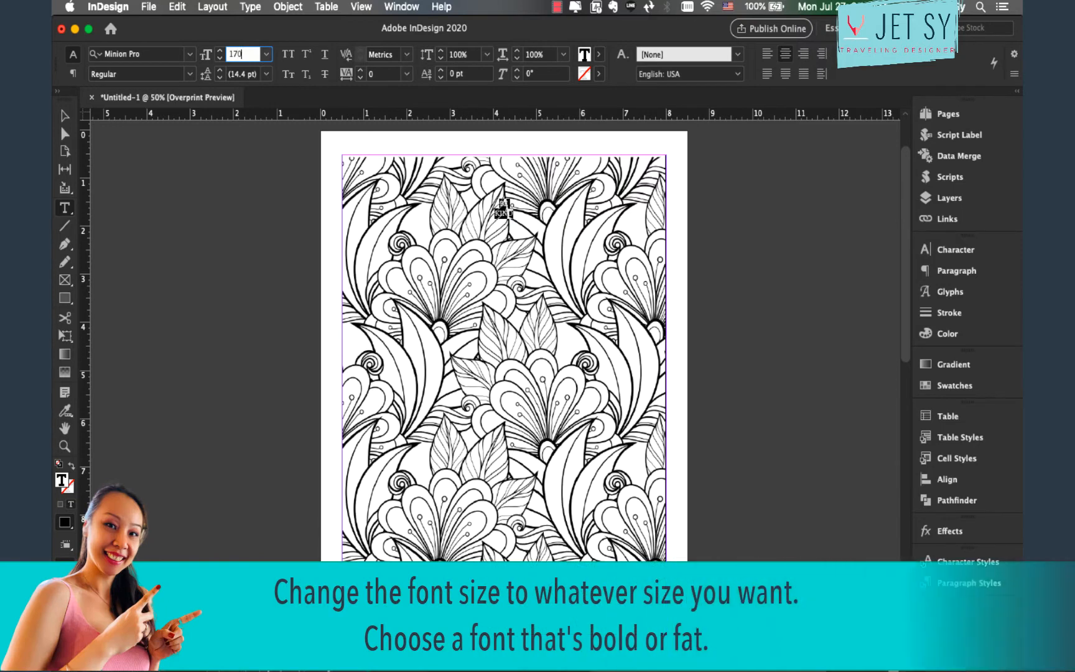
pyautogui.press('Return')
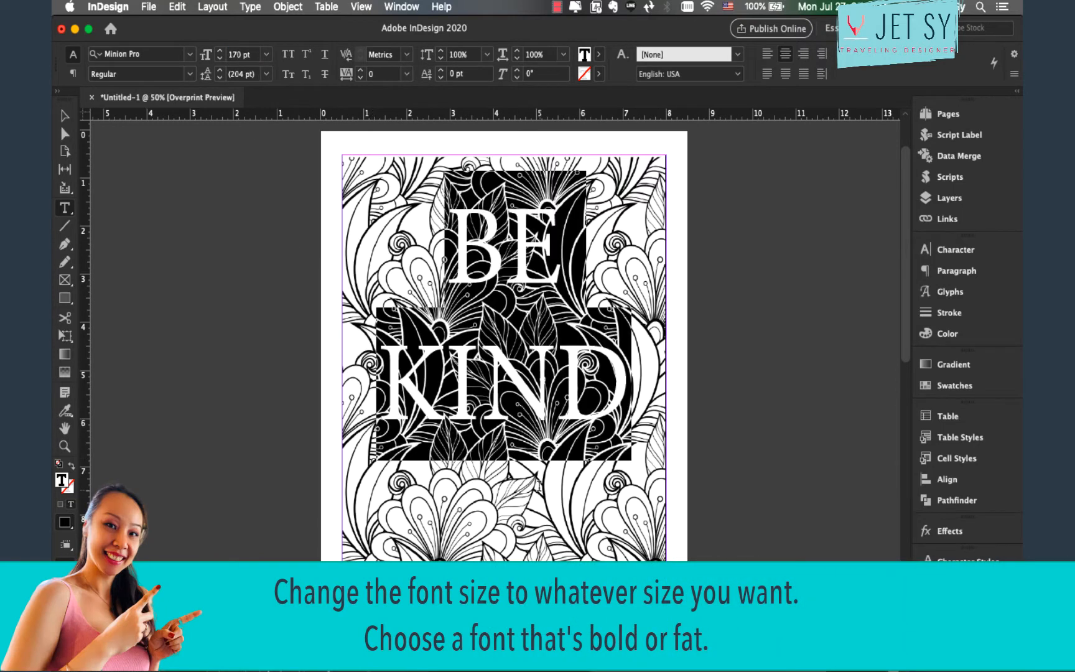
# Browse the font list and apply the bold Coaster font to the quote.
pyautogui.click(190, 55)
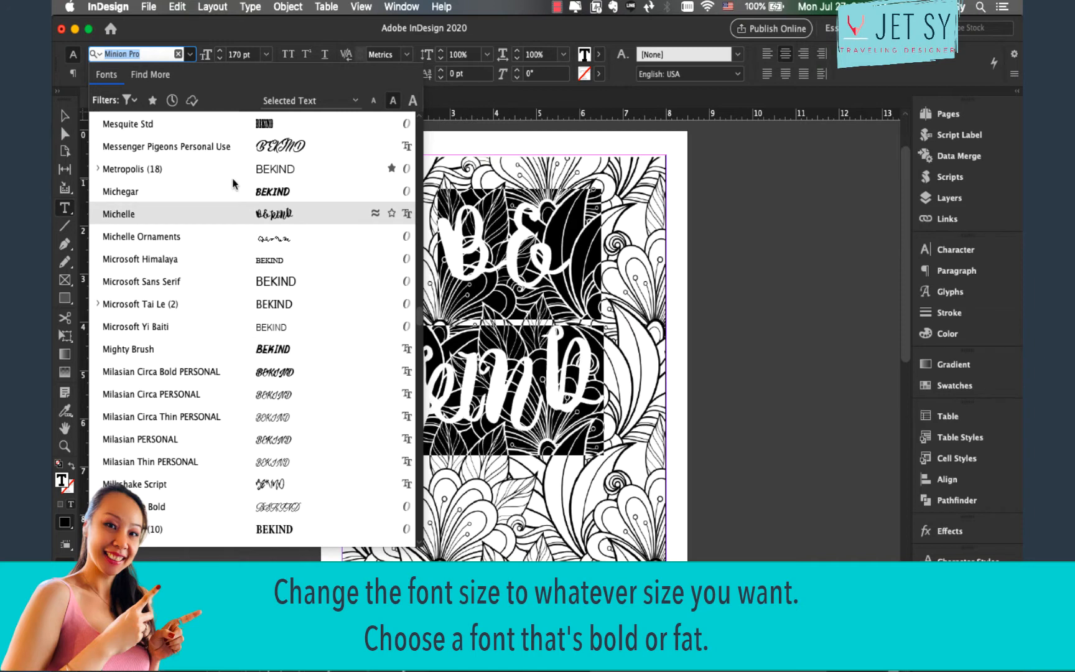
pyautogui.scroll(5, 232, 150)
pyautogui.scroll(2, 233, 153)
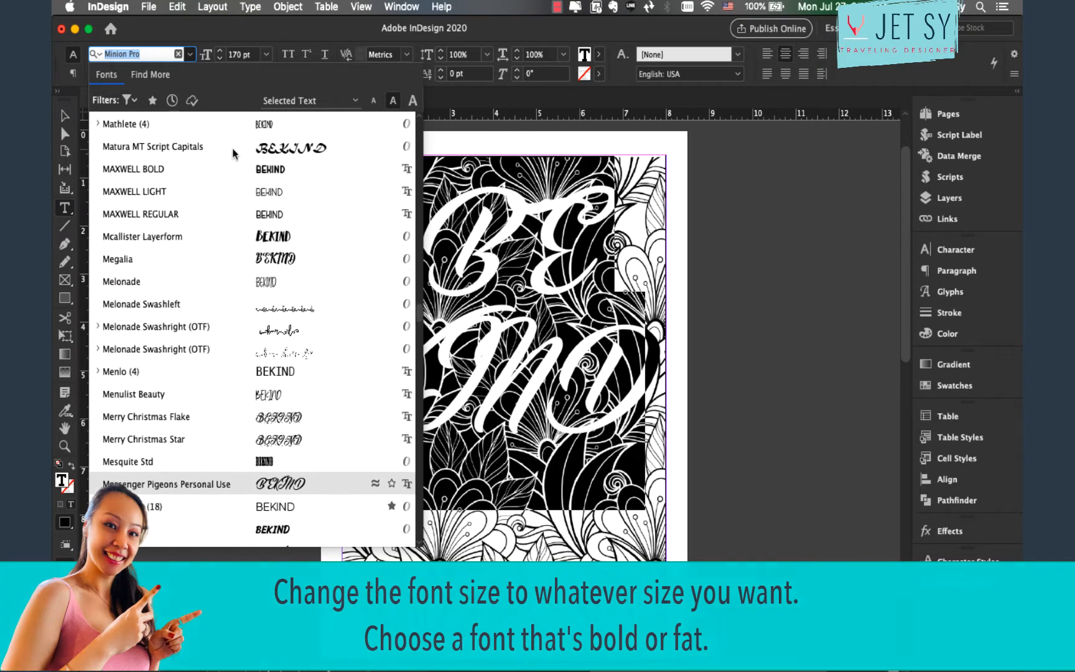
pyautogui.scroll(15, 281, 171)
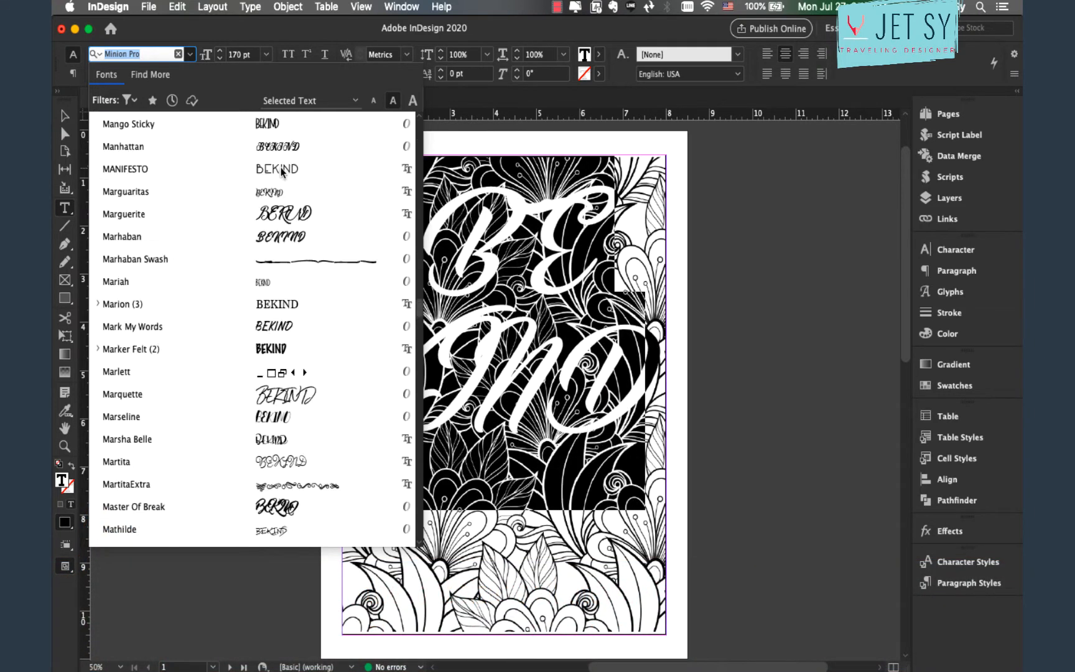
pyautogui.scroll(20, 281, 171)
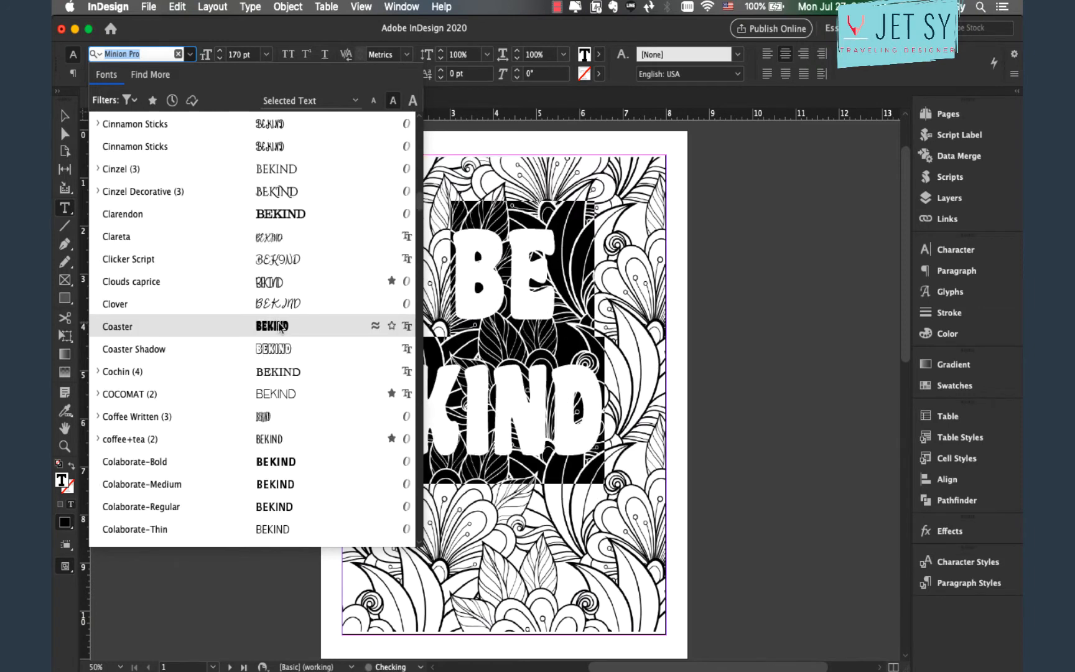
pyautogui.click(280, 329)
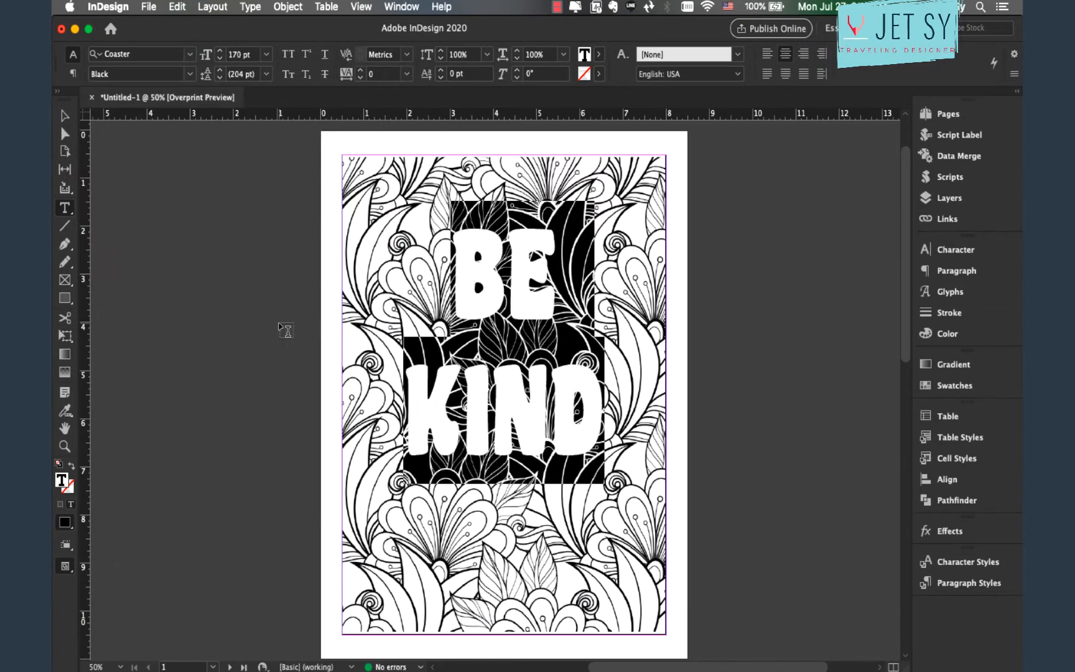
# Increase the quote's font size to 195 pt.
pyautogui.click(220, 51)
pyautogui.click(219, 51)
pyautogui.click(220, 51)
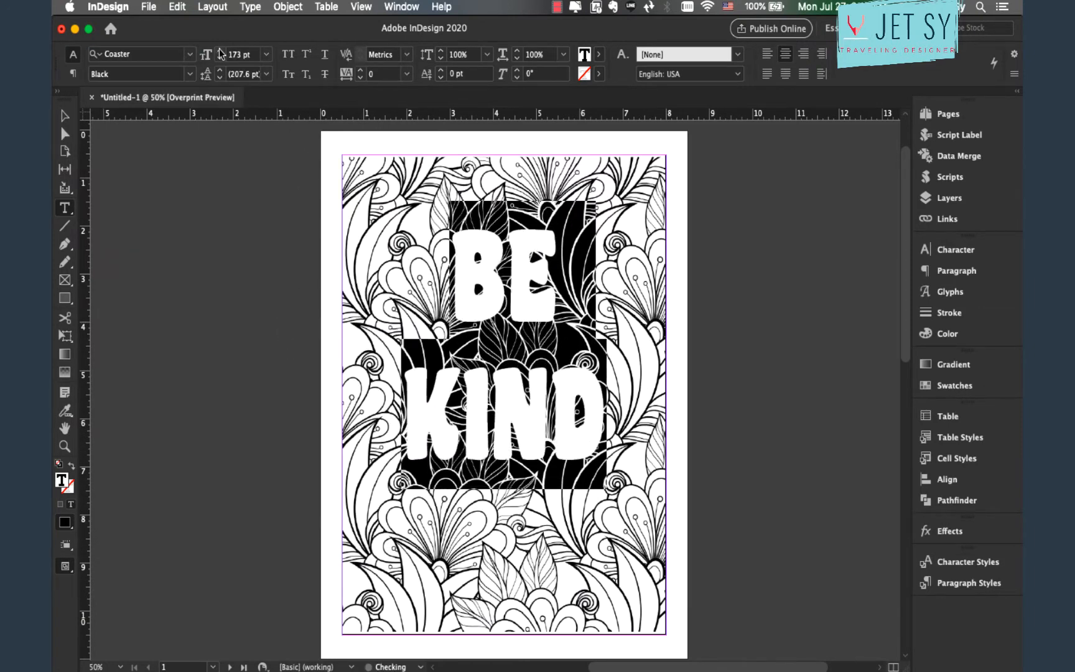
pyautogui.click(219, 51)
pyautogui.click(219, 51)
pyautogui.click(220, 51)
pyautogui.click(220, 51)
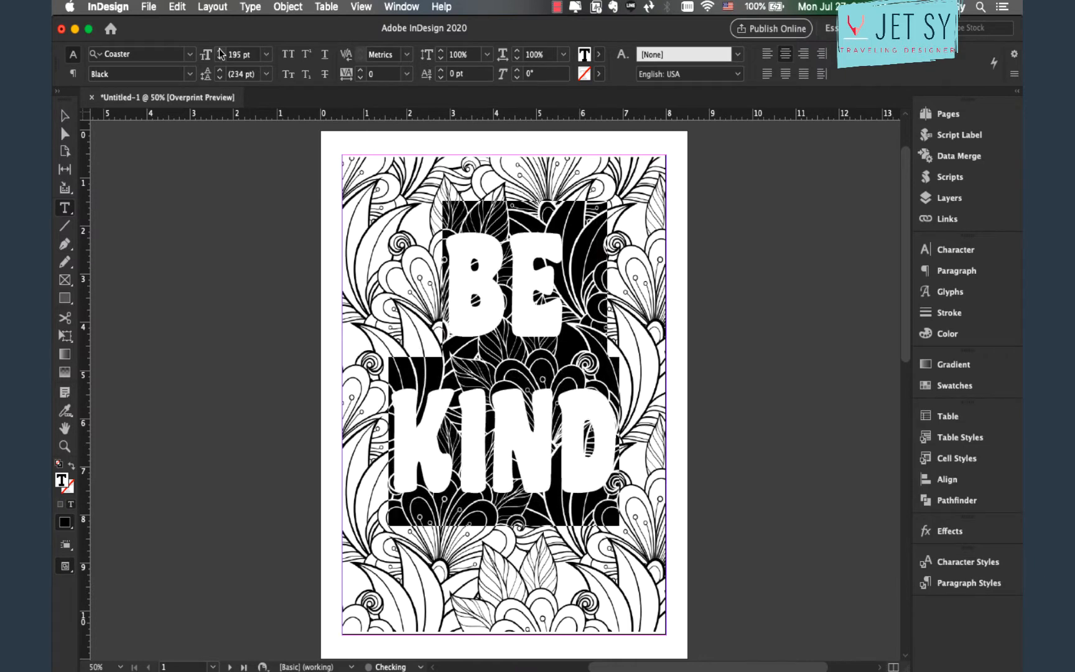
# Select the quote's text frame as an object and convert its text to outlines.
pyautogui.click(65, 115)
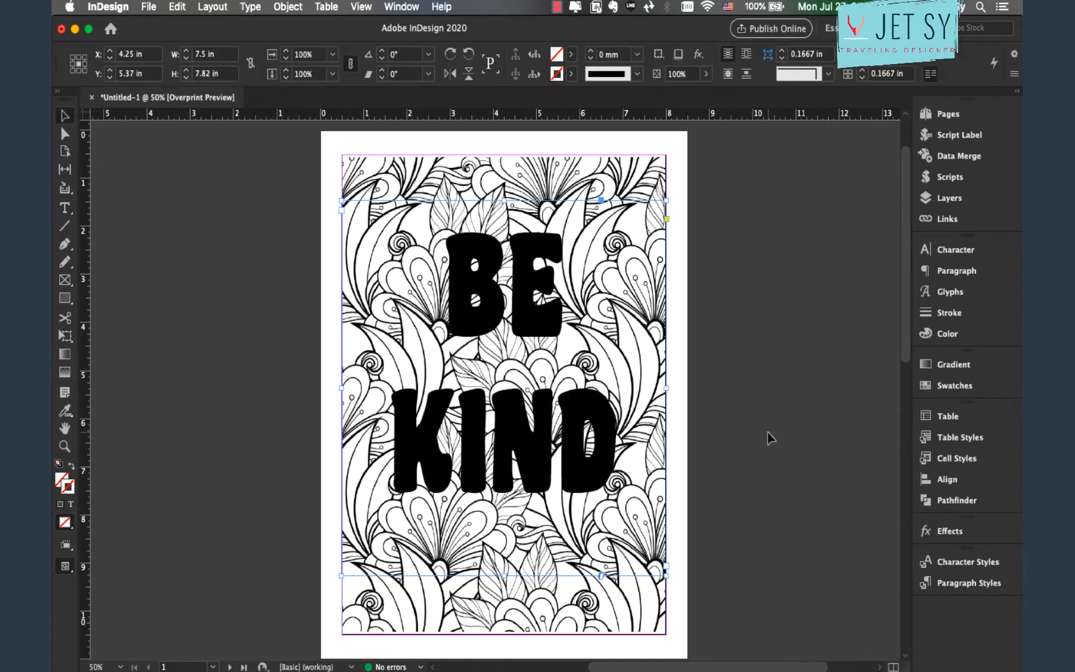
pyautogui.click(573, 452)
pyautogui.click(249, 7)
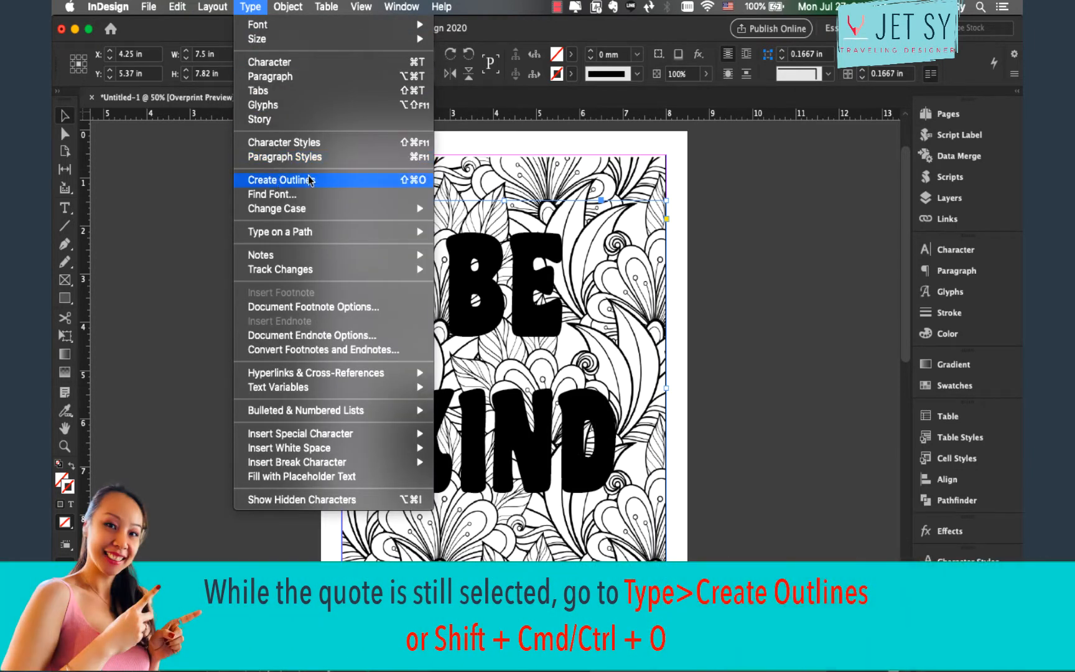
pyautogui.click(382, 181)
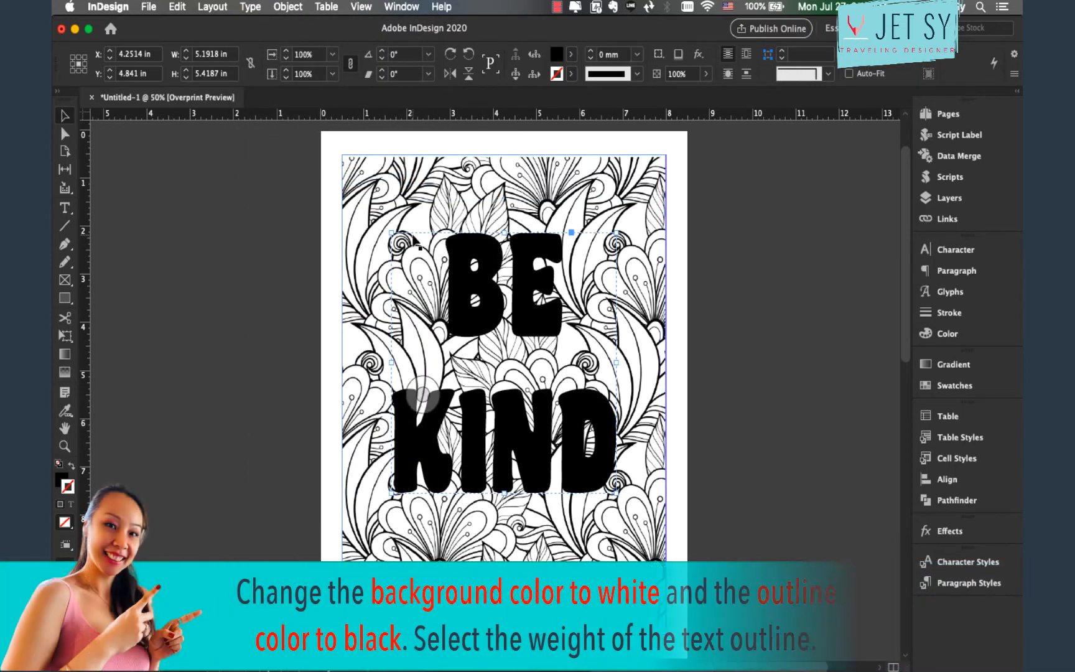
# Give the outlined quote a [Black] stroke and a [Paper] fill.
pyautogui.click(571, 74)
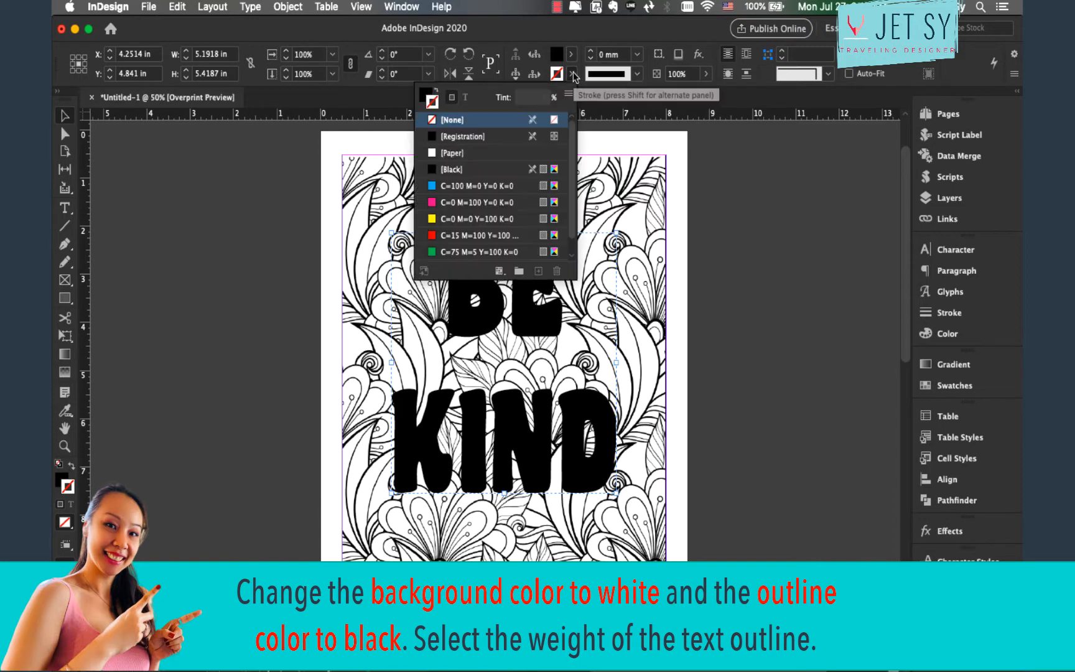
pyautogui.click(460, 173)
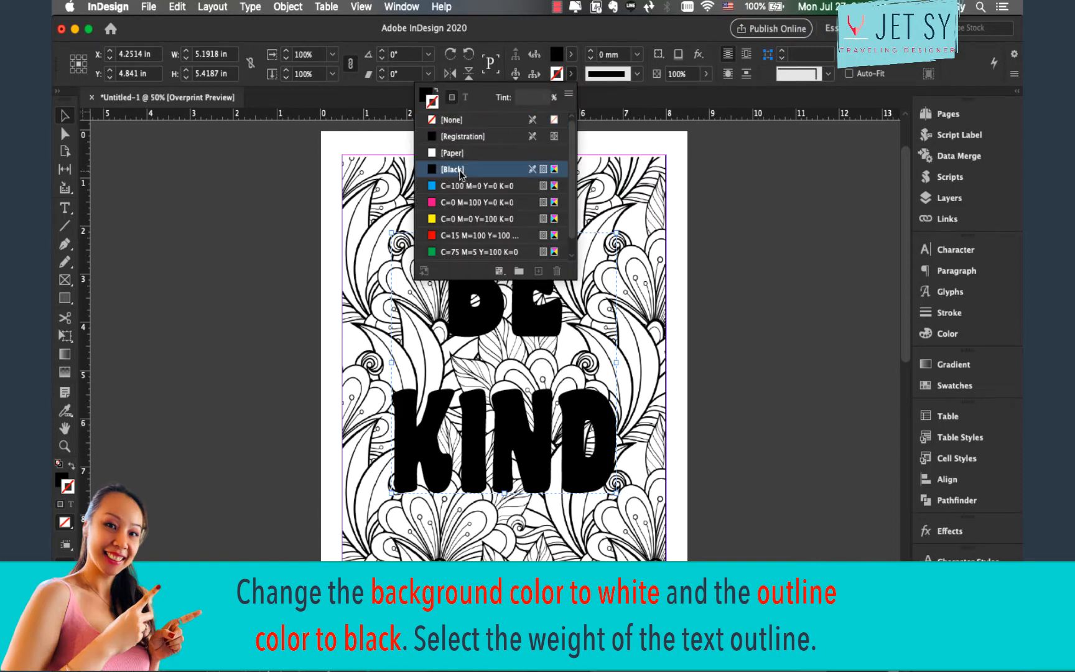
pyautogui.click(571, 55)
pyautogui.click(480, 133)
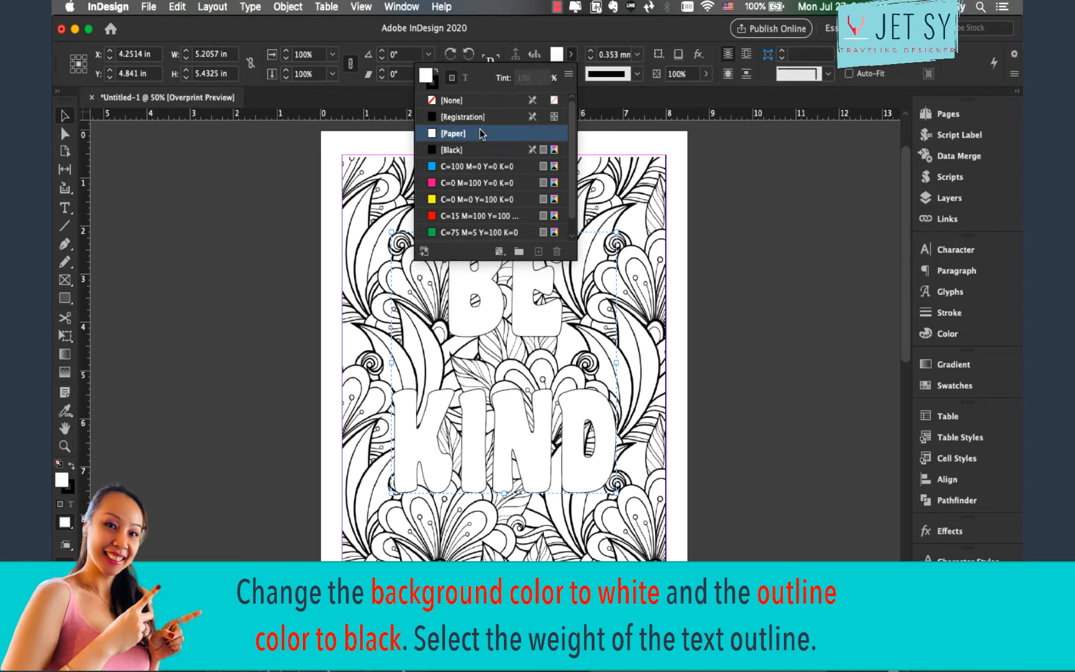
pyautogui.click(624, 95)
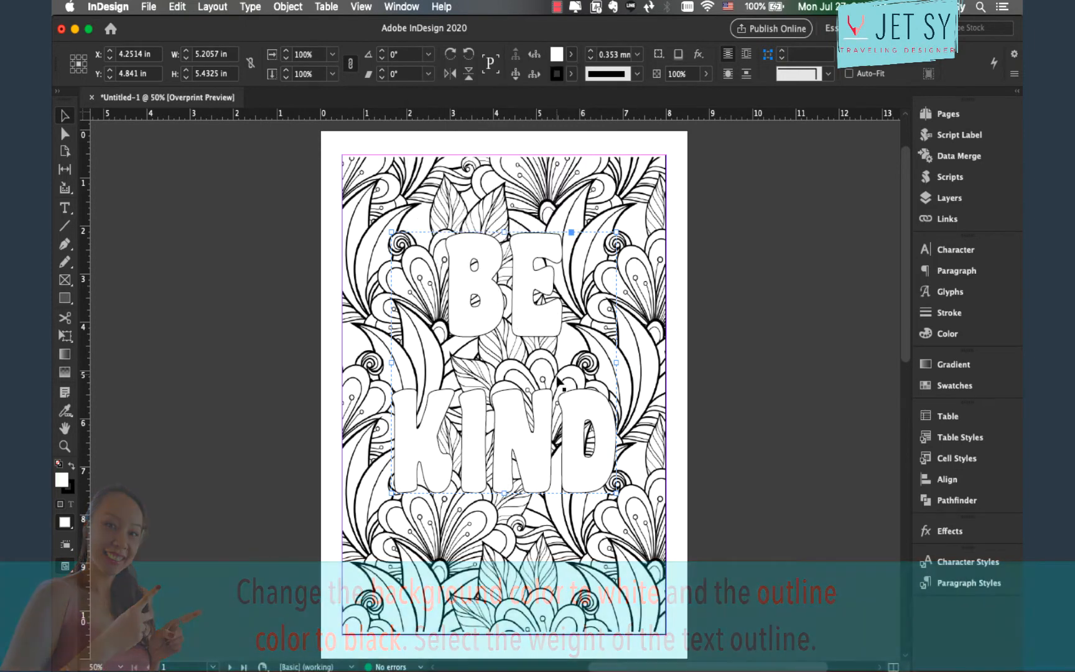
# Set the stroke weight of the outlined letters to 2 mm.
pyautogui.click(571, 74)
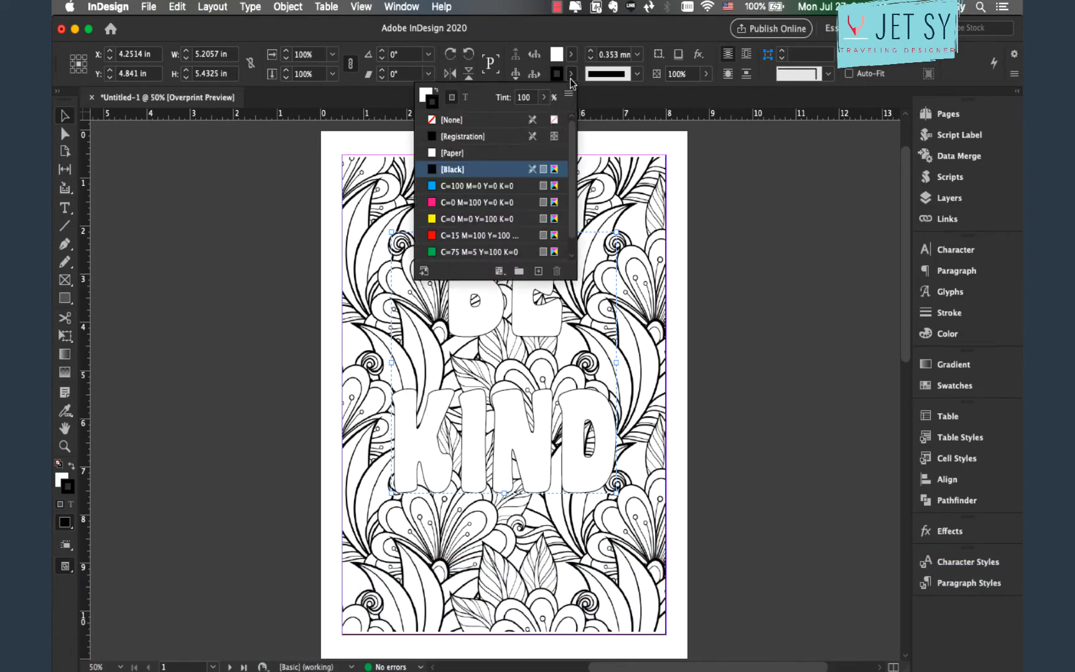
pyautogui.click(637, 55)
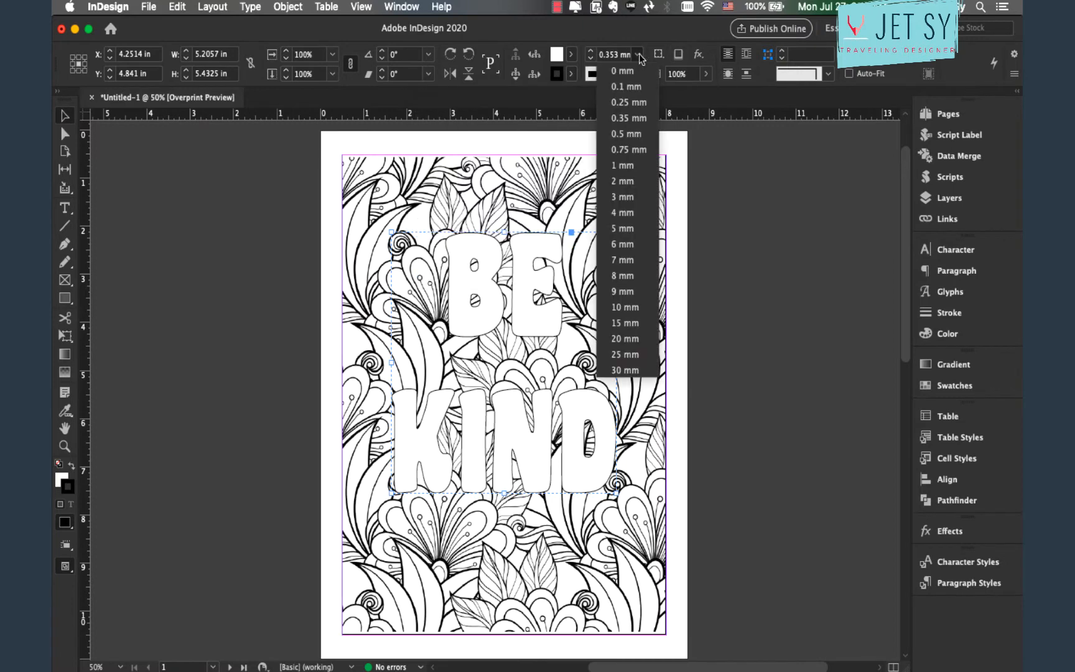
pyautogui.click(622, 181)
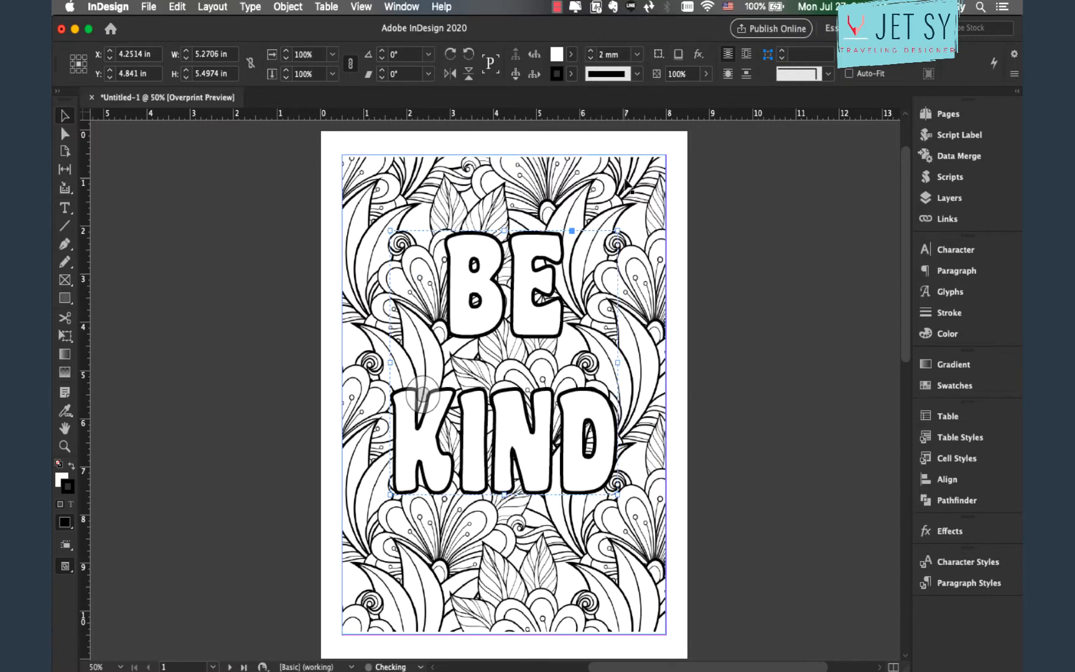
# Apply a drop shadow with 47% opacity to the outlined quote, leaving the group deselected.
pyautogui.rightClick(524, 316)
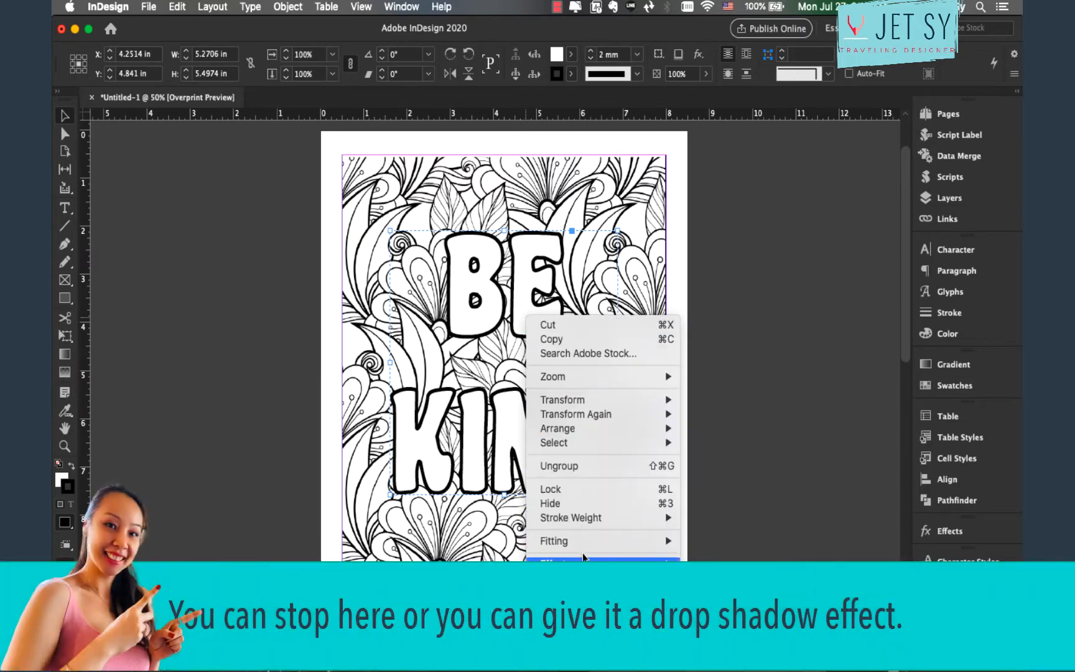
pyautogui.moveTo(582, 560)
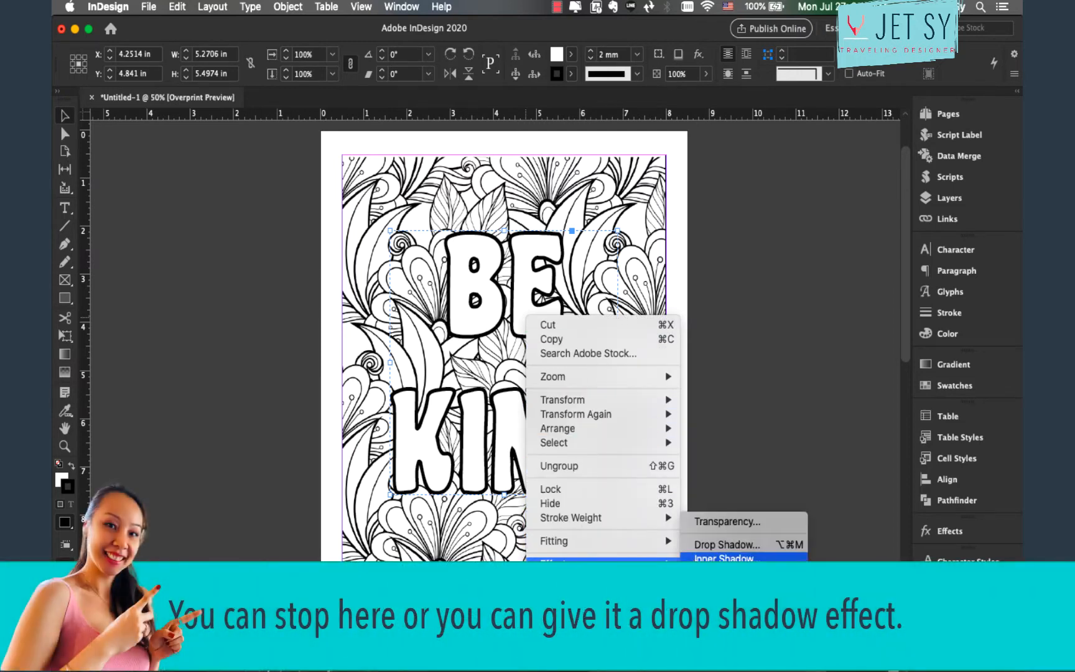
pyautogui.click(719, 544)
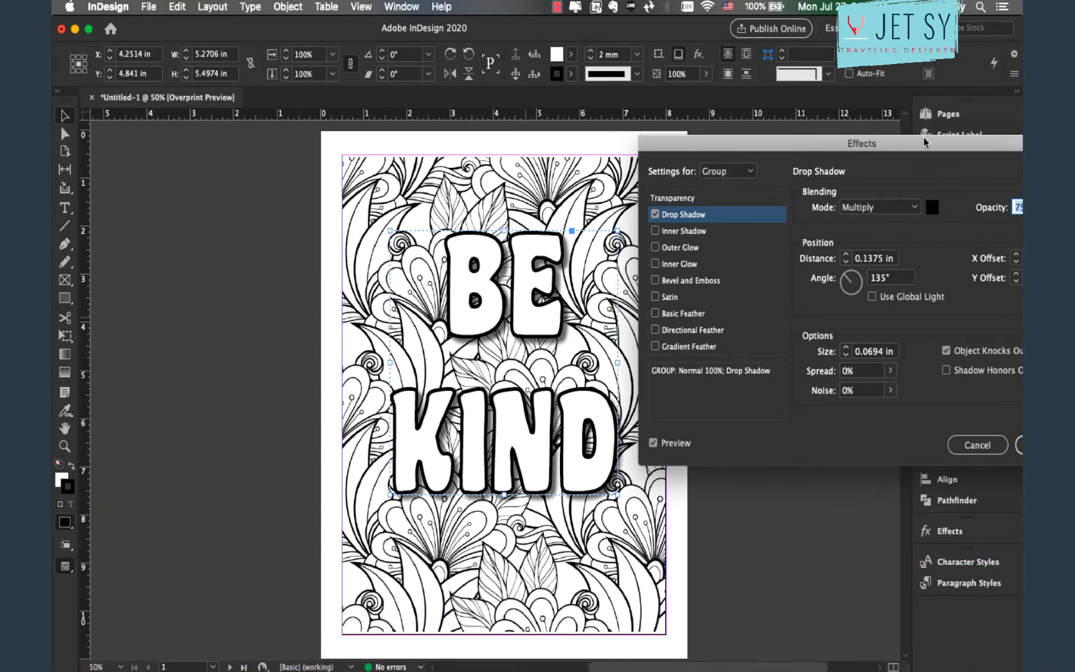
pyautogui.moveTo(923, 142); pyautogui.dragTo(796, 129)
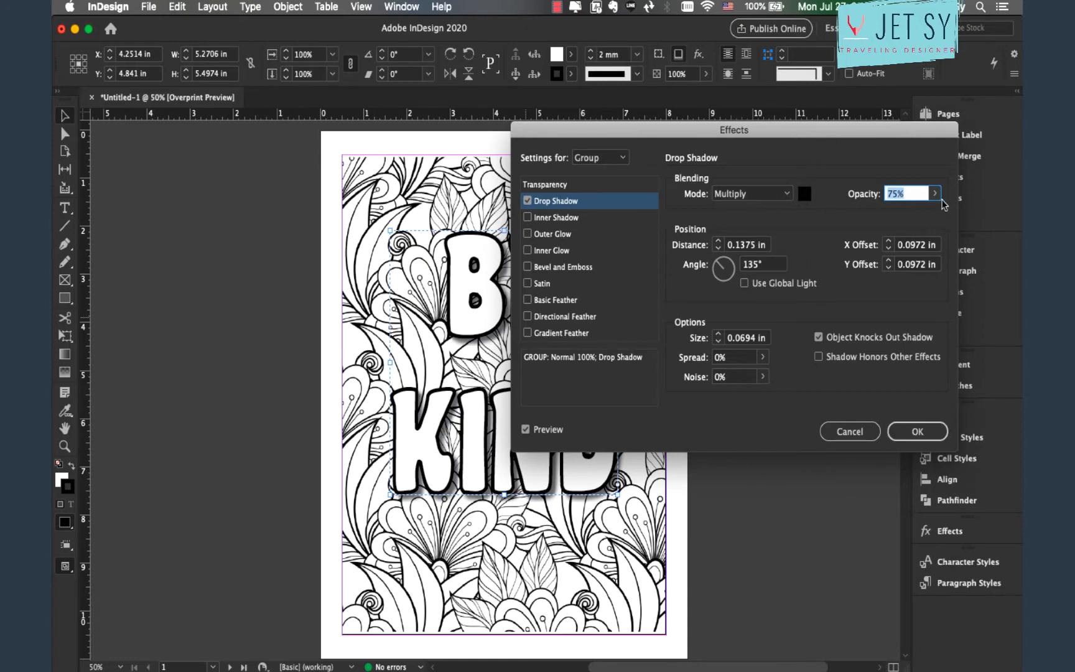
pyautogui.click(932, 194)
pyautogui.moveTo(918, 216)
pyautogui.mouseDown()
pyautogui.moveTo(887, 216)
pyautogui.moveTo(898, 217)
pyautogui.mouseUp()
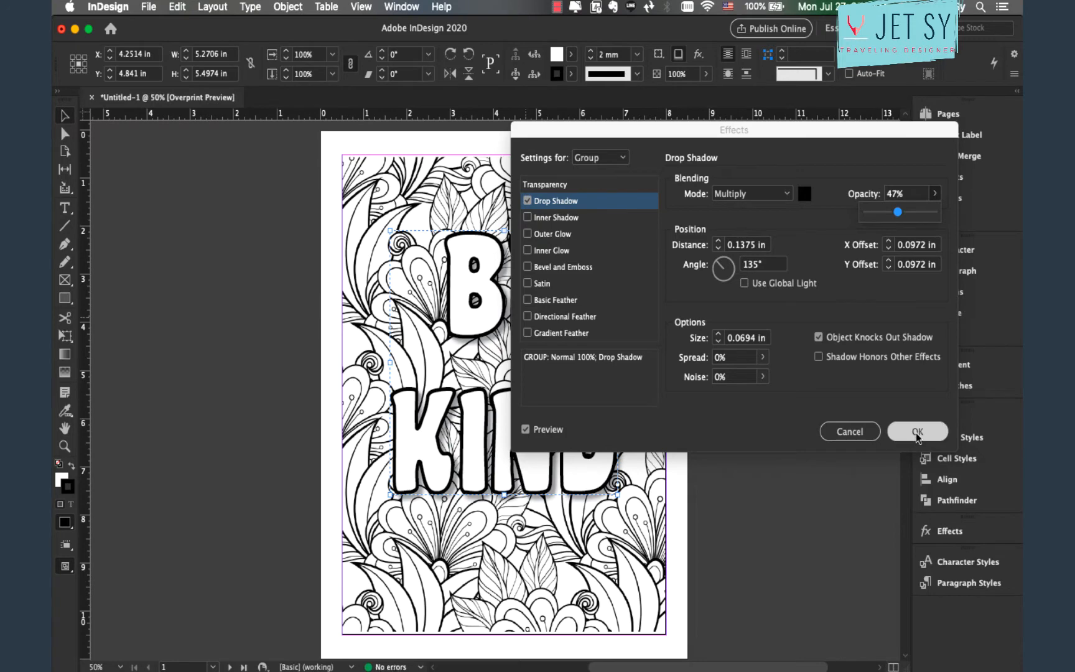
pyautogui.click(901, 431)
pyautogui.click(739, 431)
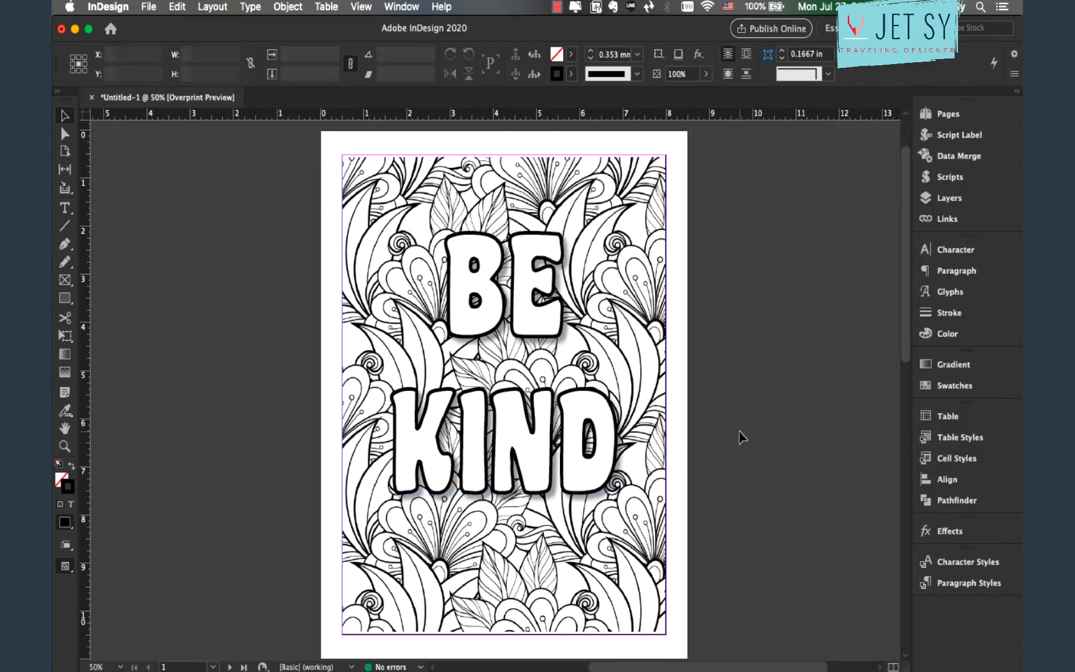
# Preview the finished coloring page without guides and frame edges, and return to the normal view.
pyautogui.press('w')
pyautogui.scroll(-2, 742, 415)
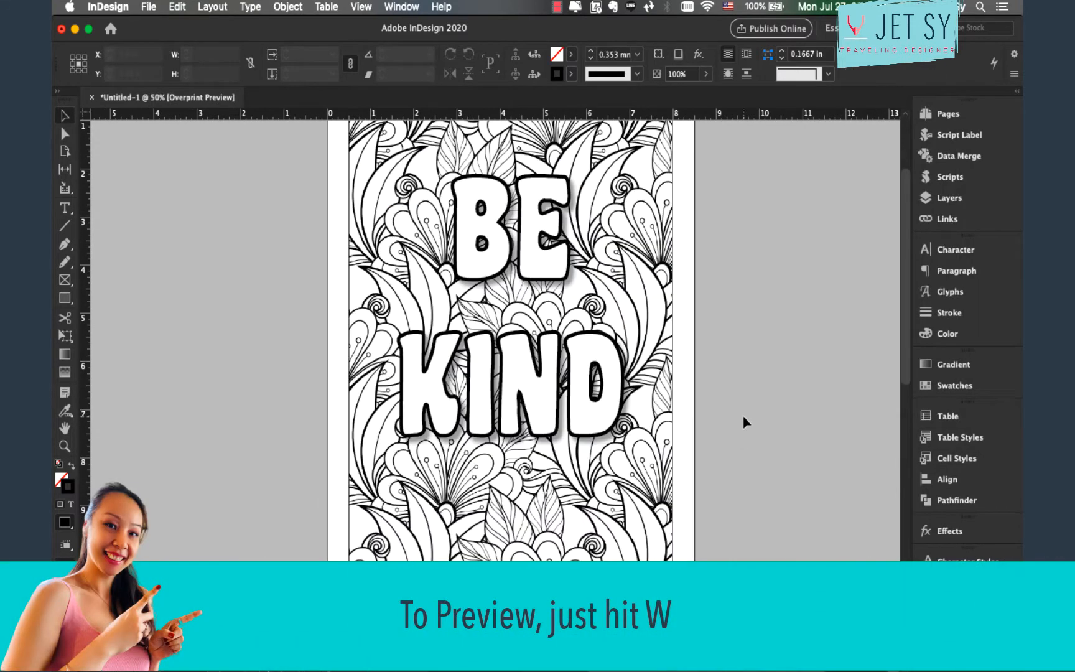
pyautogui.scroll(2, 743, 415)
pyautogui.scroll(1, 742, 415)
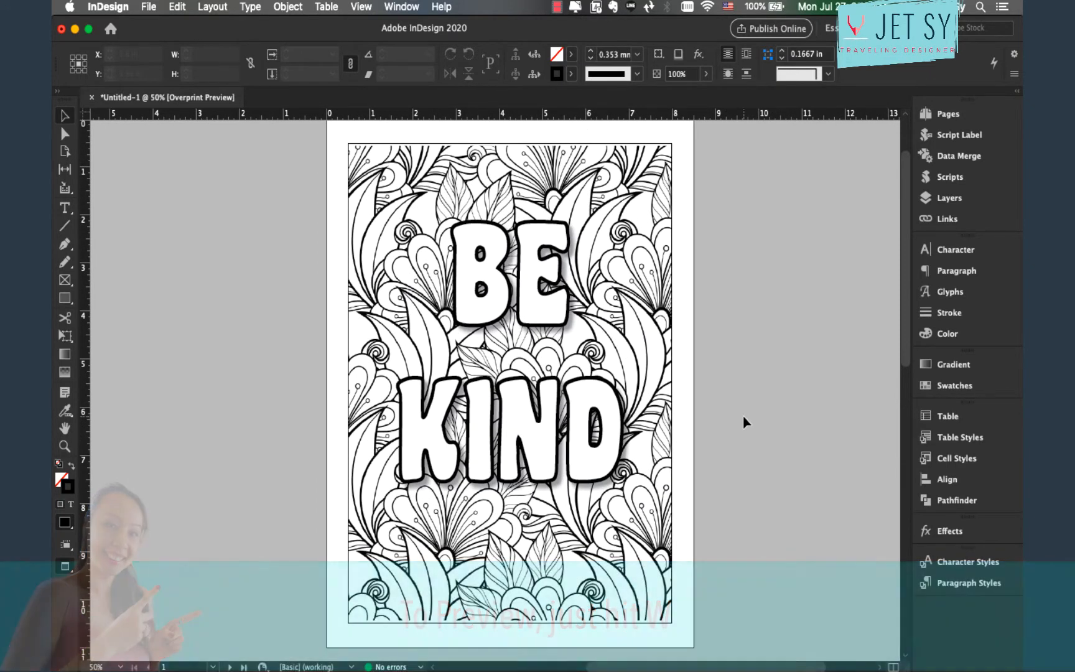
pyautogui.press('w')
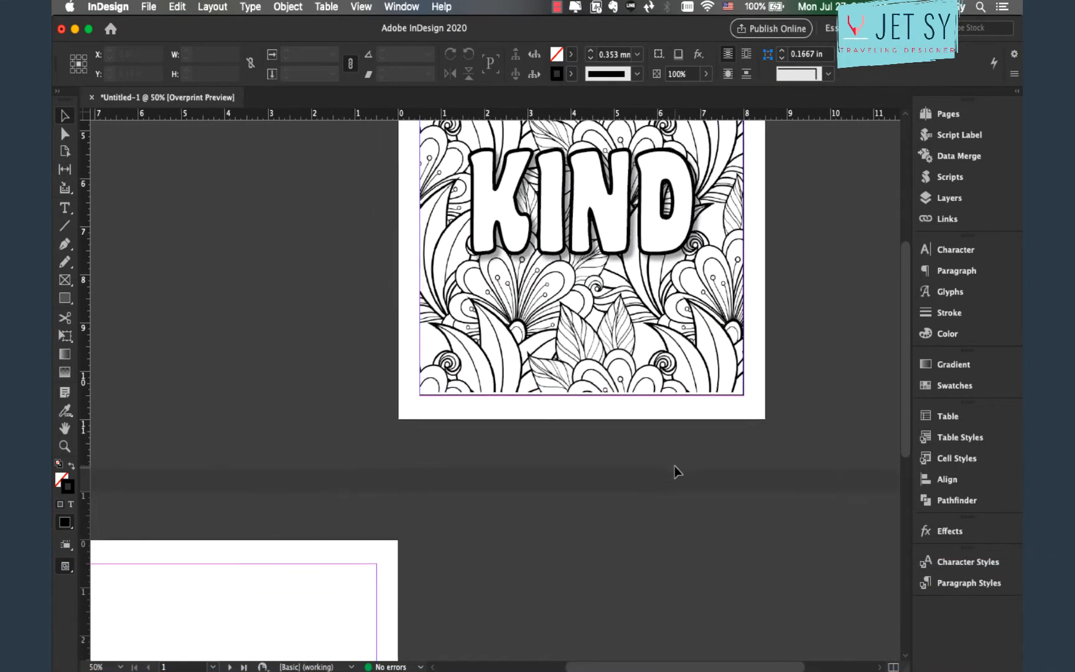
# Place the floral pumpkin line art on page 2, enlarge it to nearly fill the margins and centre it on the page.
pyautogui.hscroll(-5, 675, 472)
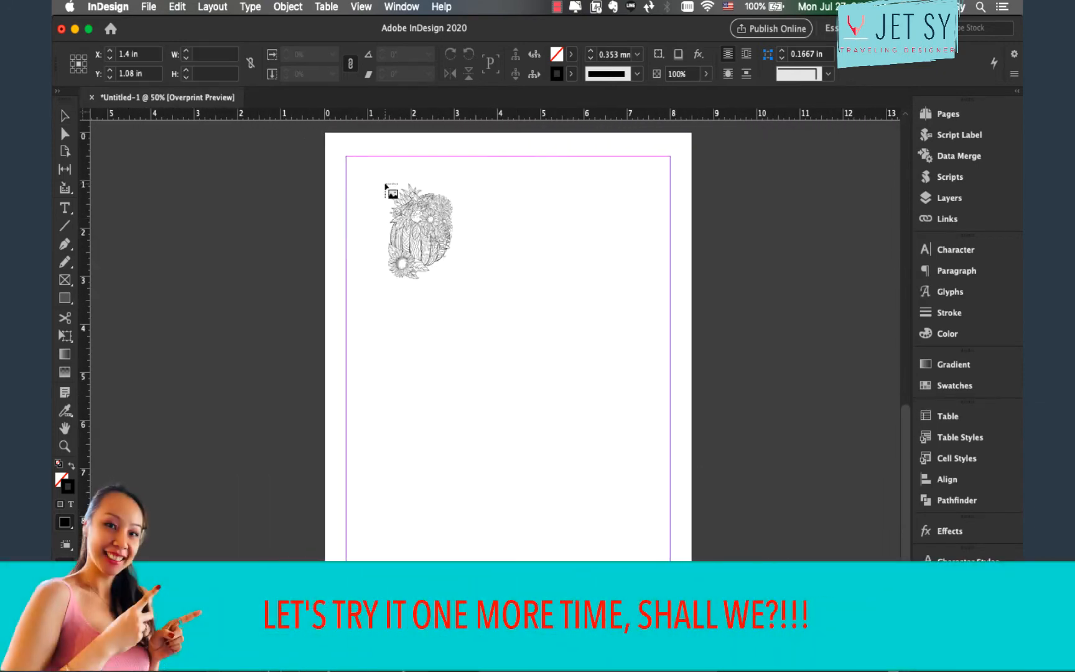
pyautogui.click(385, 185)
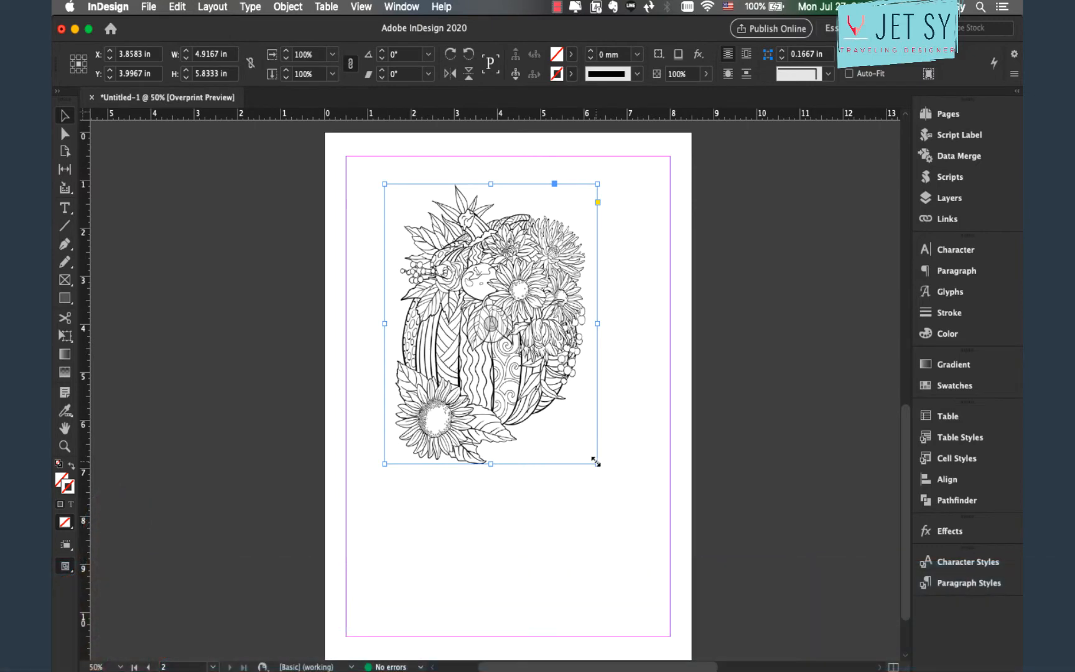
pyautogui.moveTo(601, 469); pyautogui.dragTo(646, 529)
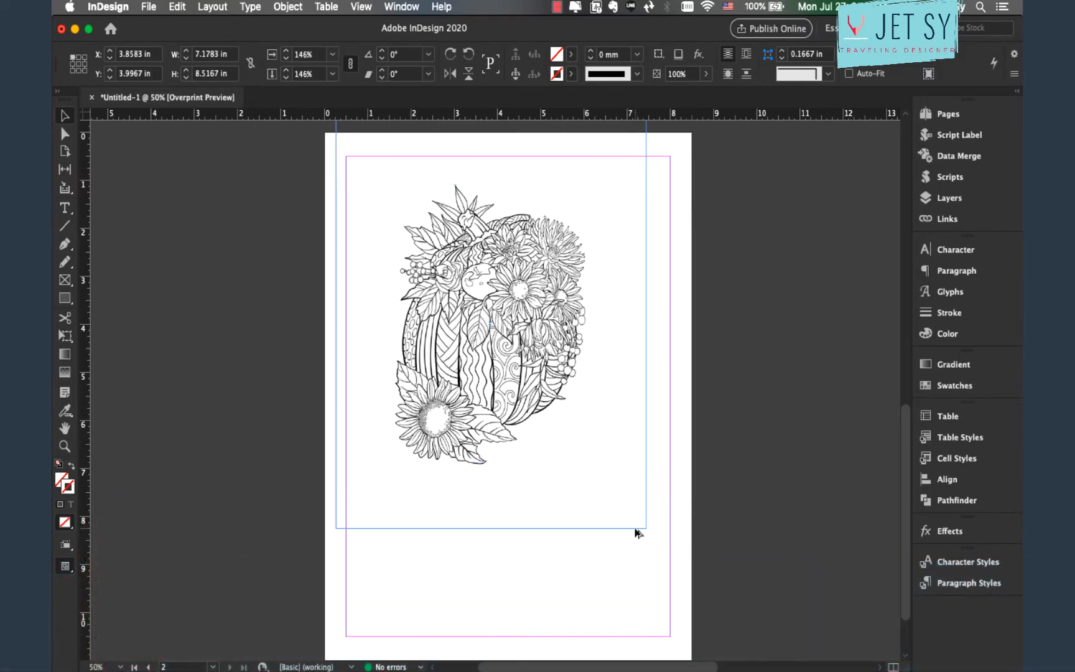
pyautogui.moveTo(604, 406)
pyautogui.mouseDown()
pyautogui.moveTo(612, 423)
pyautogui.moveTo(622, 404)
pyautogui.moveTo(592, 396)
pyautogui.mouseUp()
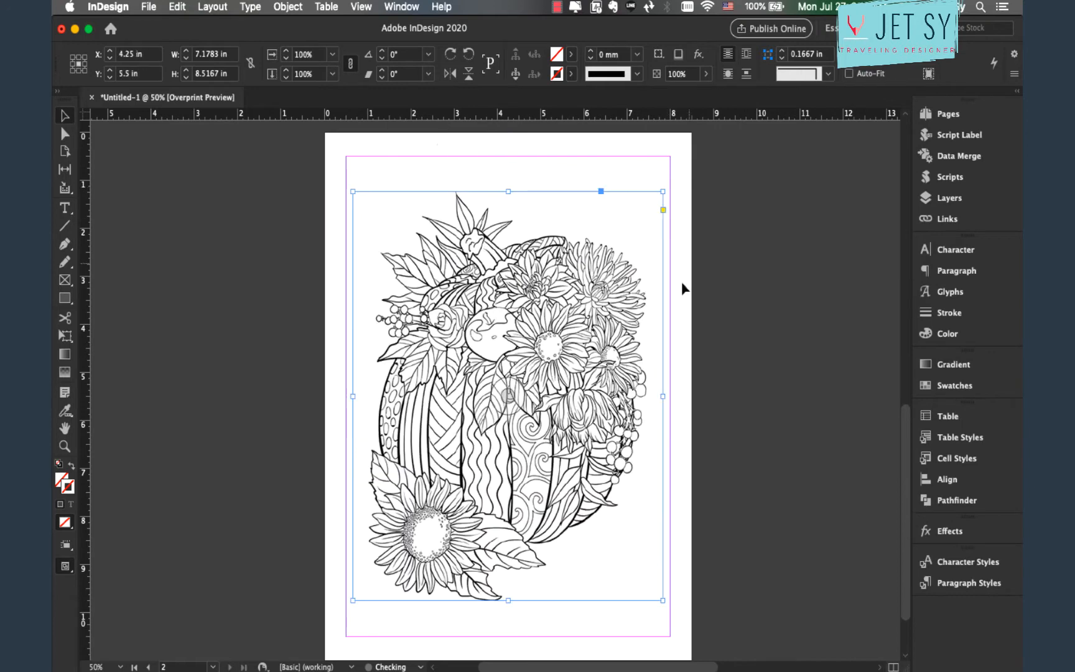
pyautogui.moveTo(662, 190); pyautogui.dragTo(664, 181)
pyautogui.click(738, 285)
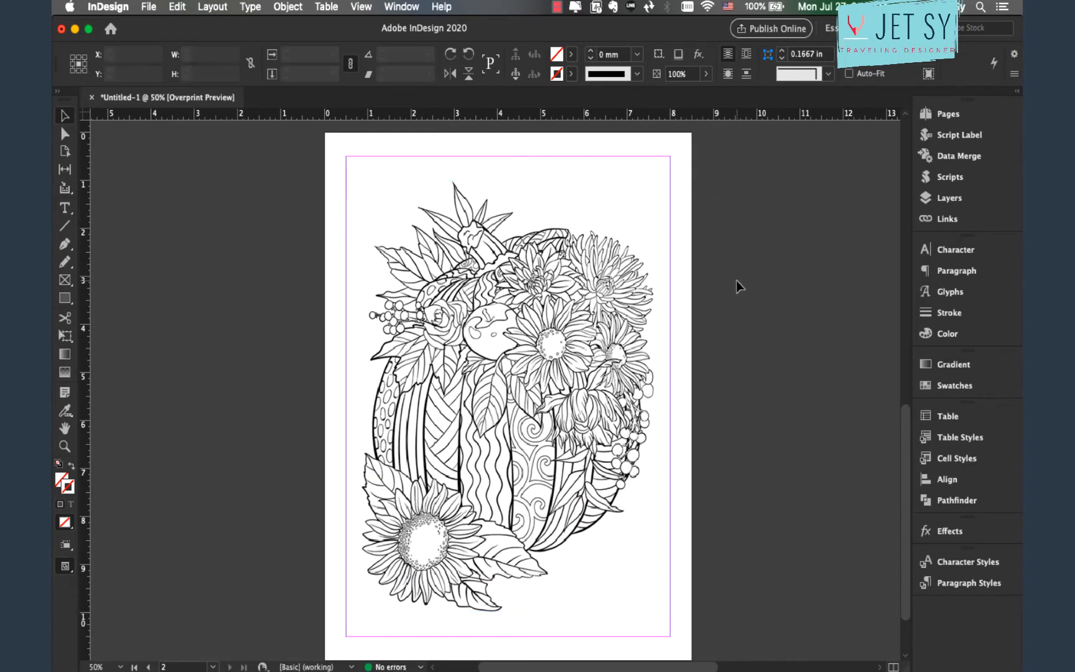
# Draw a rectangular border of about 7.5 by 10 in along the margins of page 2.
pyautogui.click(66, 301)
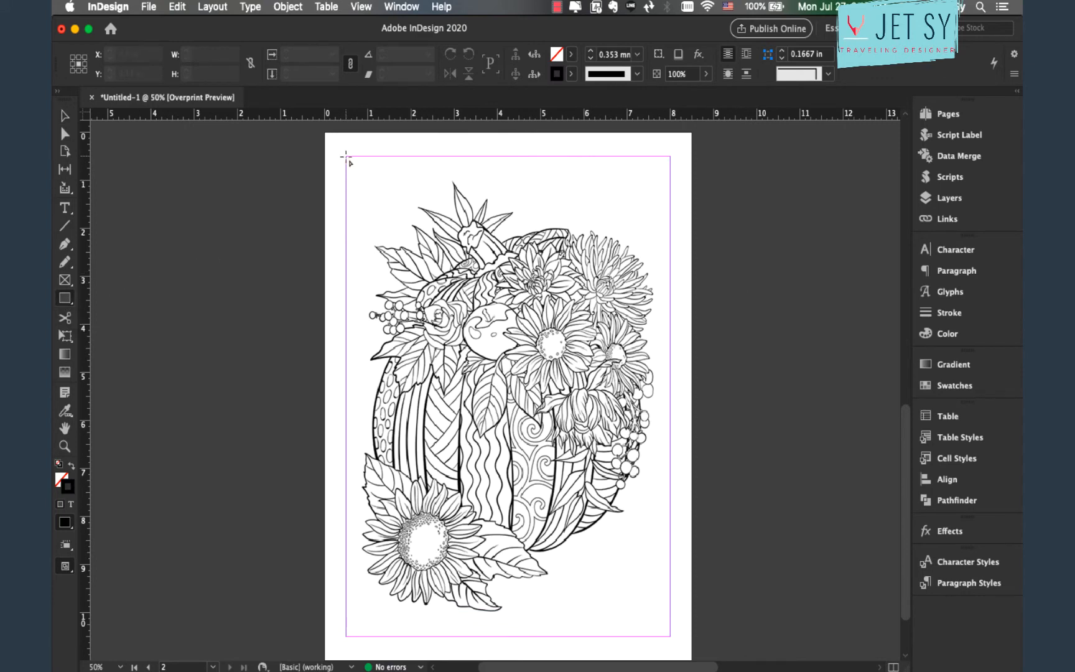
pyautogui.moveTo(347, 156); pyautogui.dragTo(672, 635)
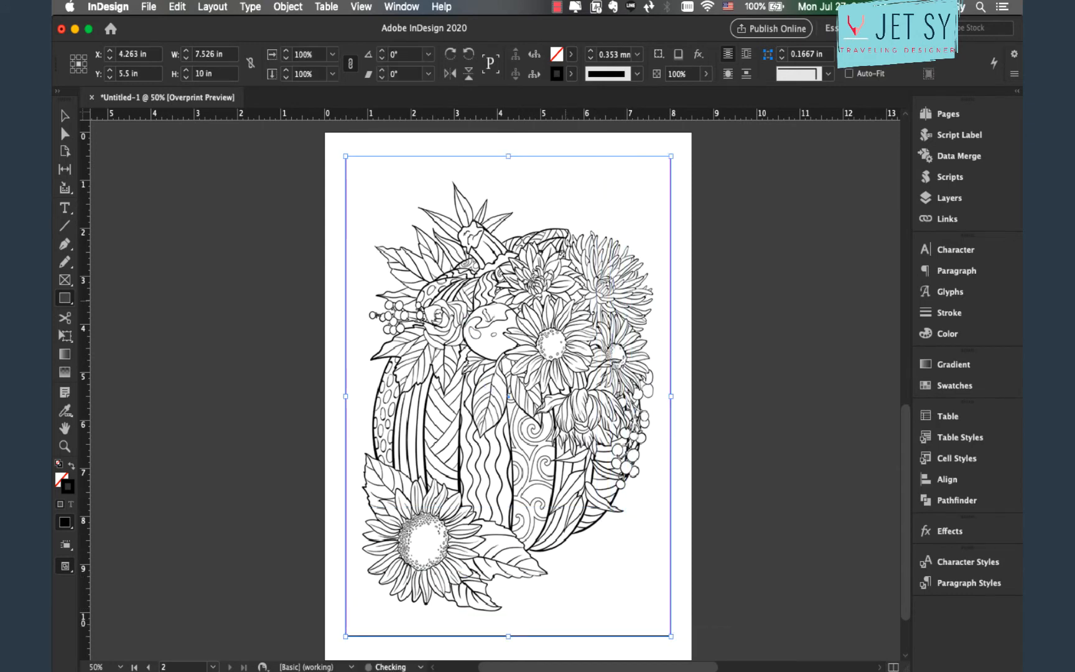
pyautogui.click(65, 117)
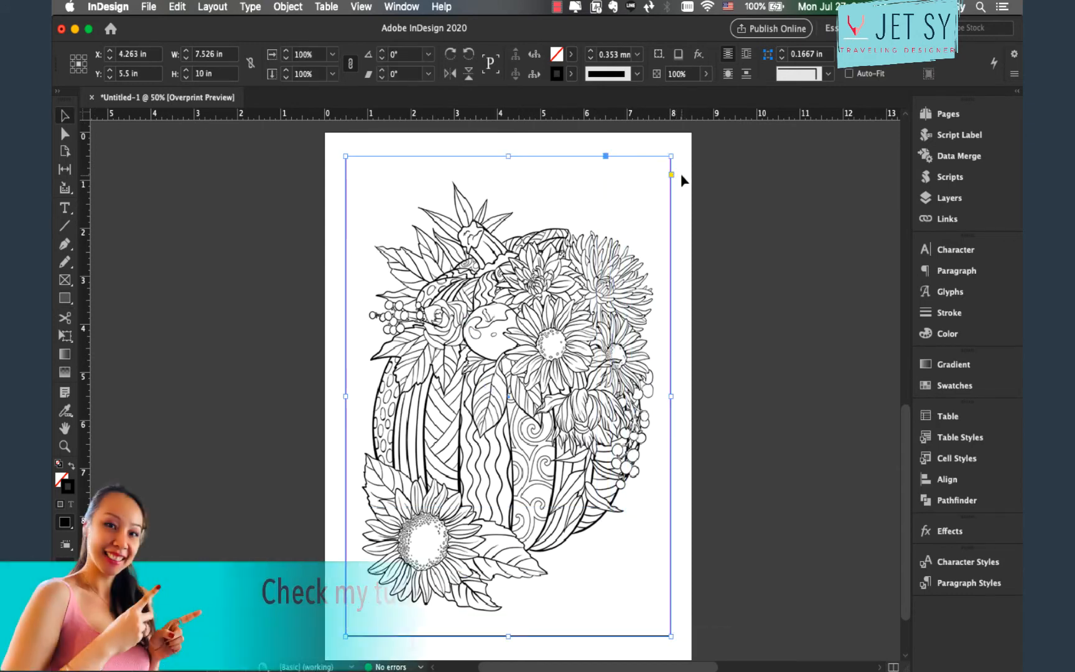
# Round the border's upper-right and lower-left corners and check the page in preview, returning to the normal view.
pyautogui.press('super+1')
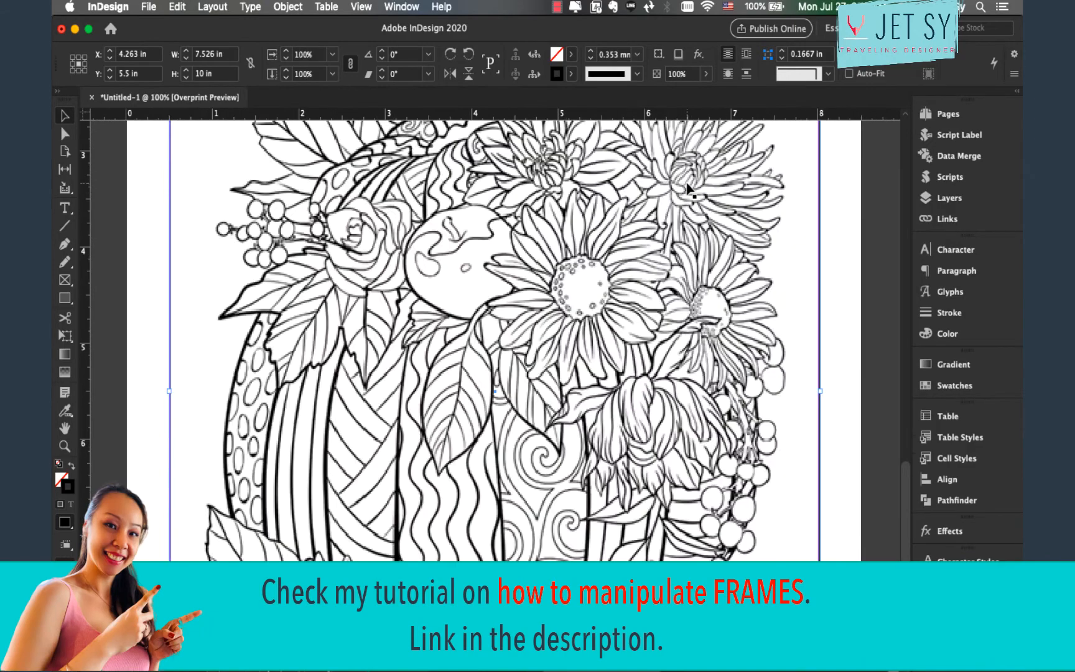
pyautogui.scroll(10, 689, 190)
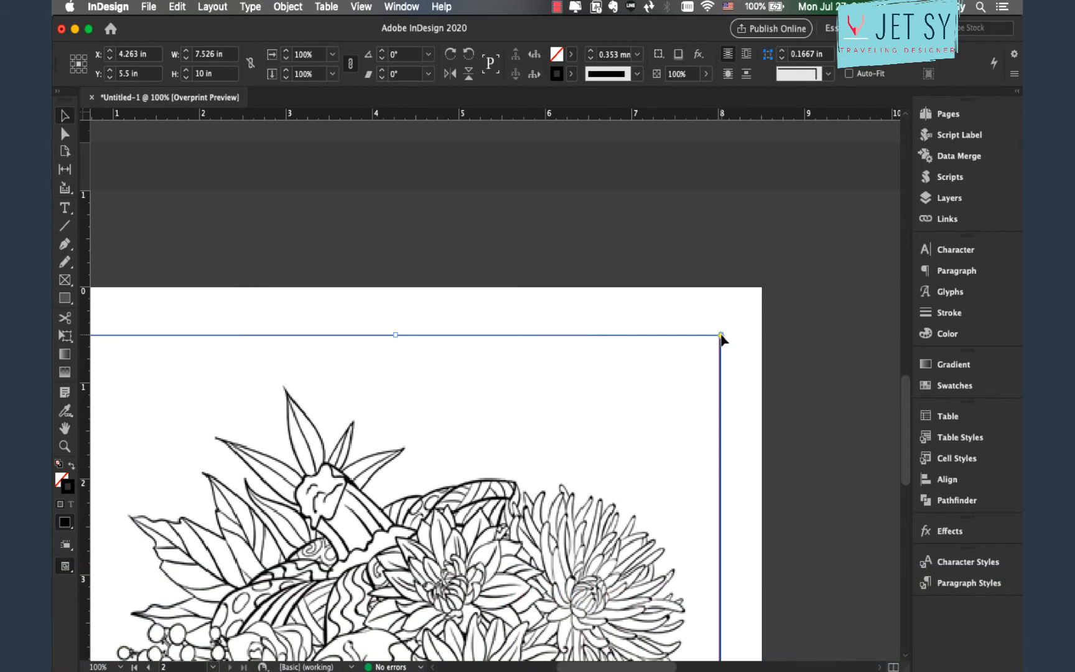
pyautogui.moveTo(722, 338); pyautogui.dragTo(653, 342)
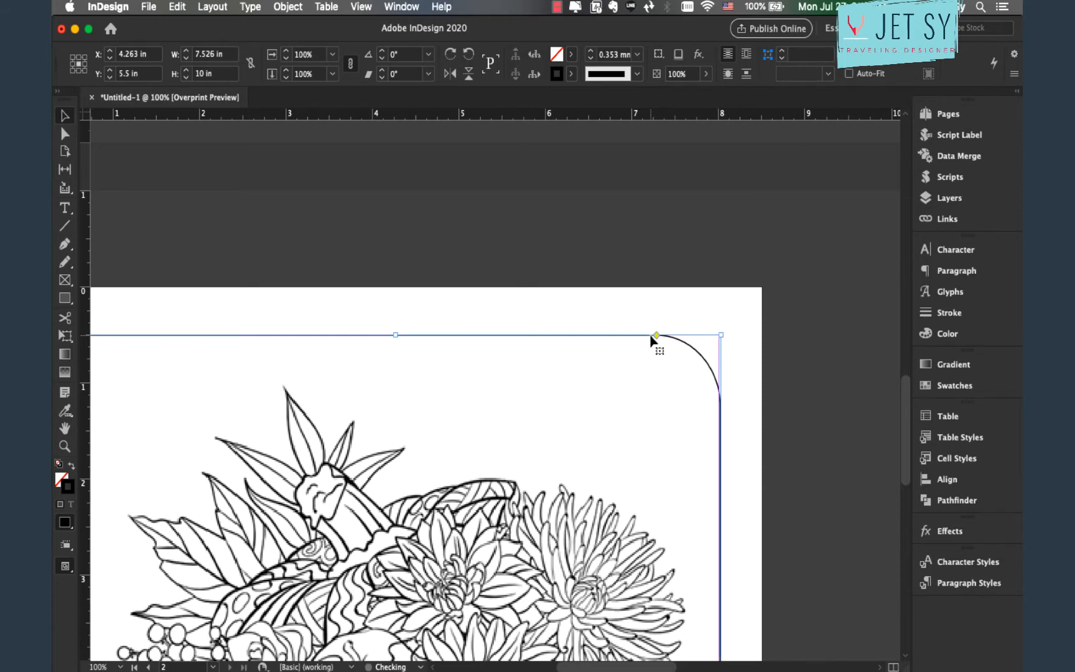
pyautogui.press('super+minus')
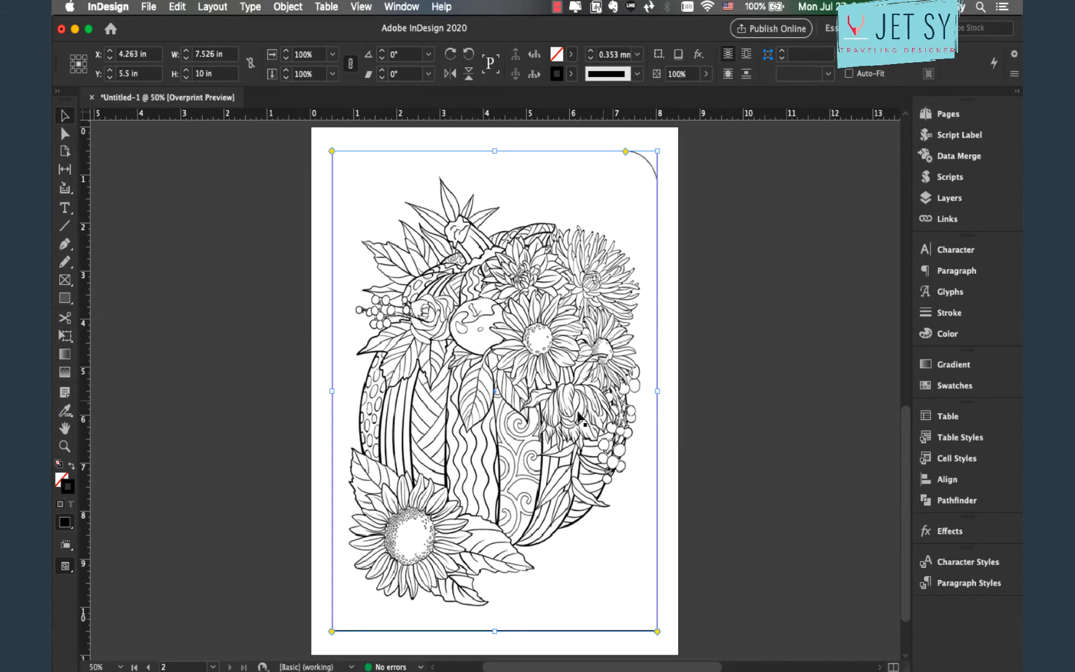
pyautogui.moveTo(334, 632); pyautogui.dragTo(367, 629)
pyautogui.click(726, 423)
pyautogui.press('w')
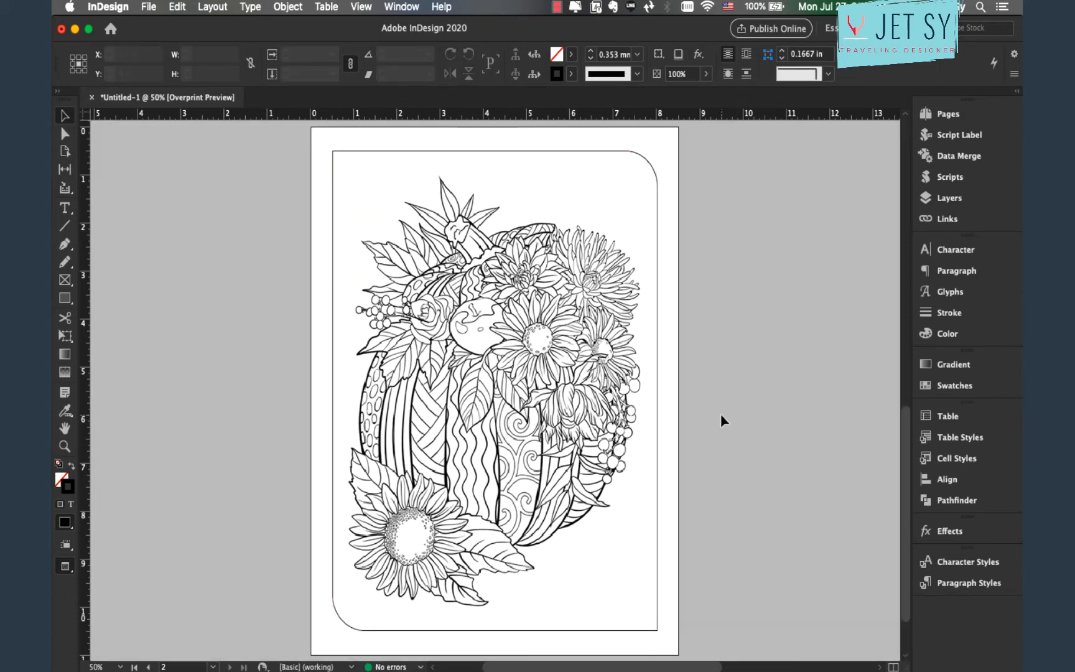
pyautogui.press('w')
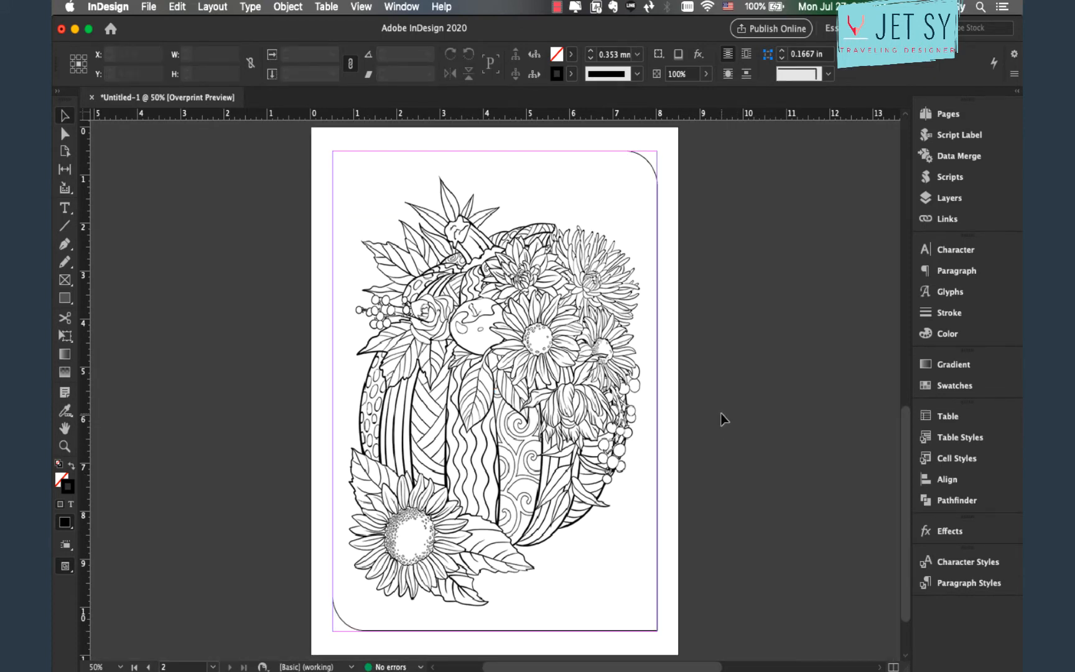
# Create a text frame of about 6 by 6.3 in over the pumpkin with the centred four-line quote "KEEP CALM & PAINT".
pyautogui.click(64, 207)
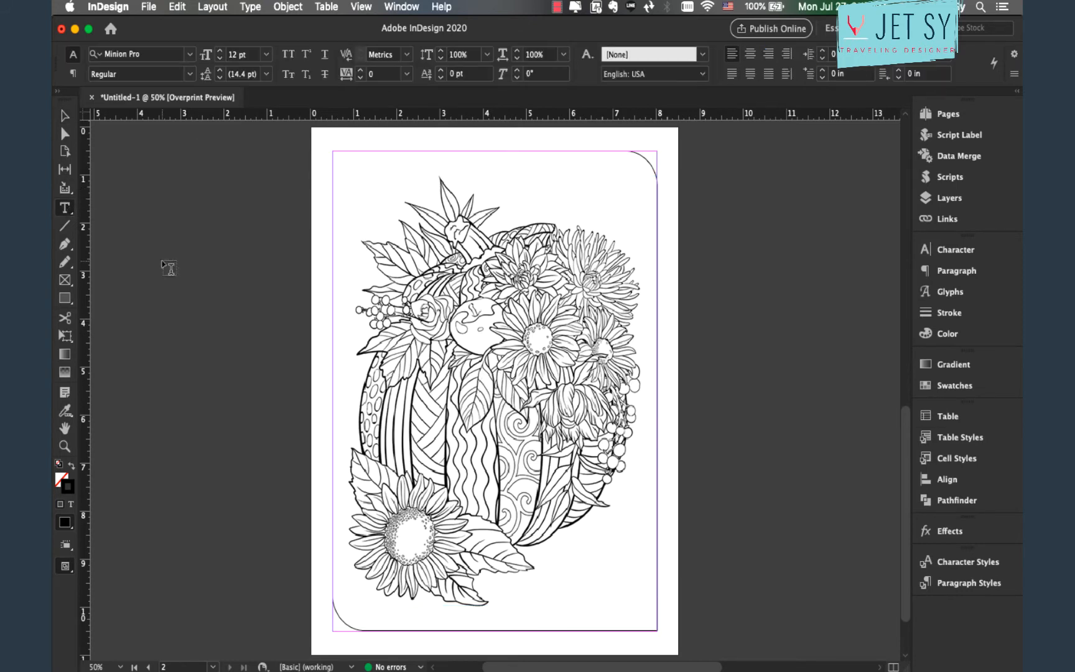
pyautogui.moveTo(365, 245); pyautogui.dragTo(622, 544)
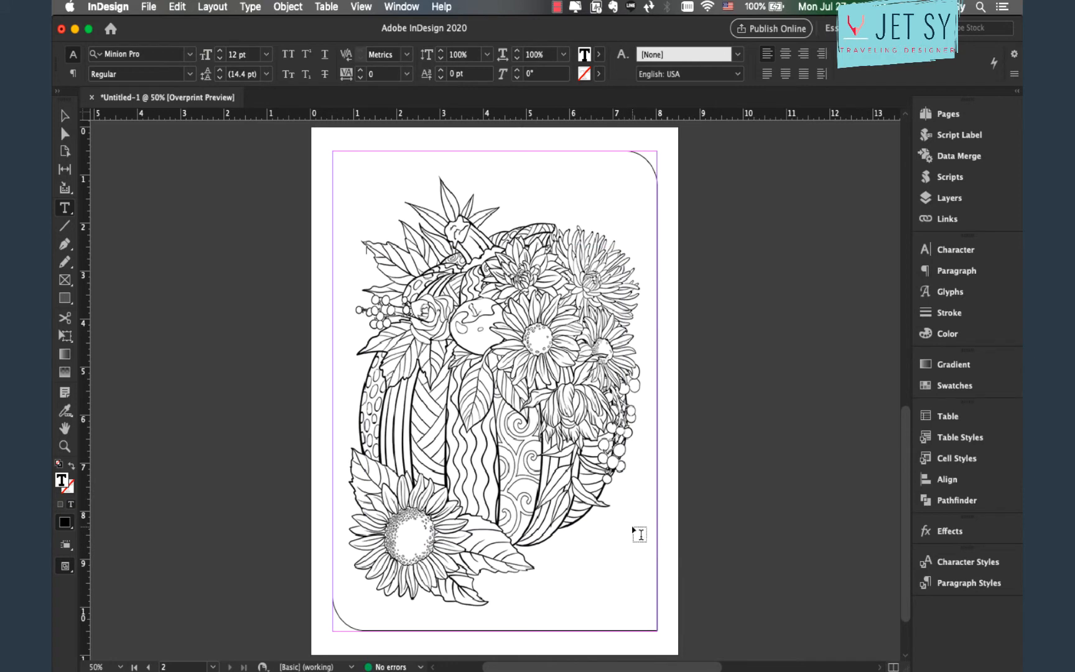
pyautogui.click(783, 56)
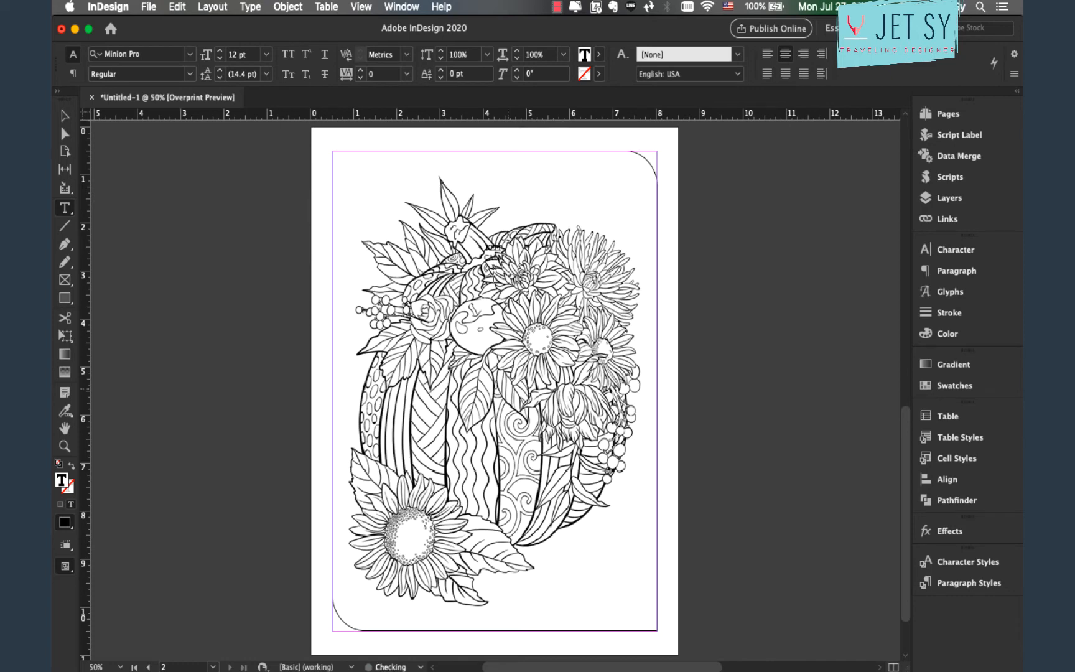
pyautogui.write('PAINT')
# Set the whole quote to 190 pt and enlarge its text frame to fit the larger lettering.
pyautogui.press('super+a')
pyautogui.click(233, 54)
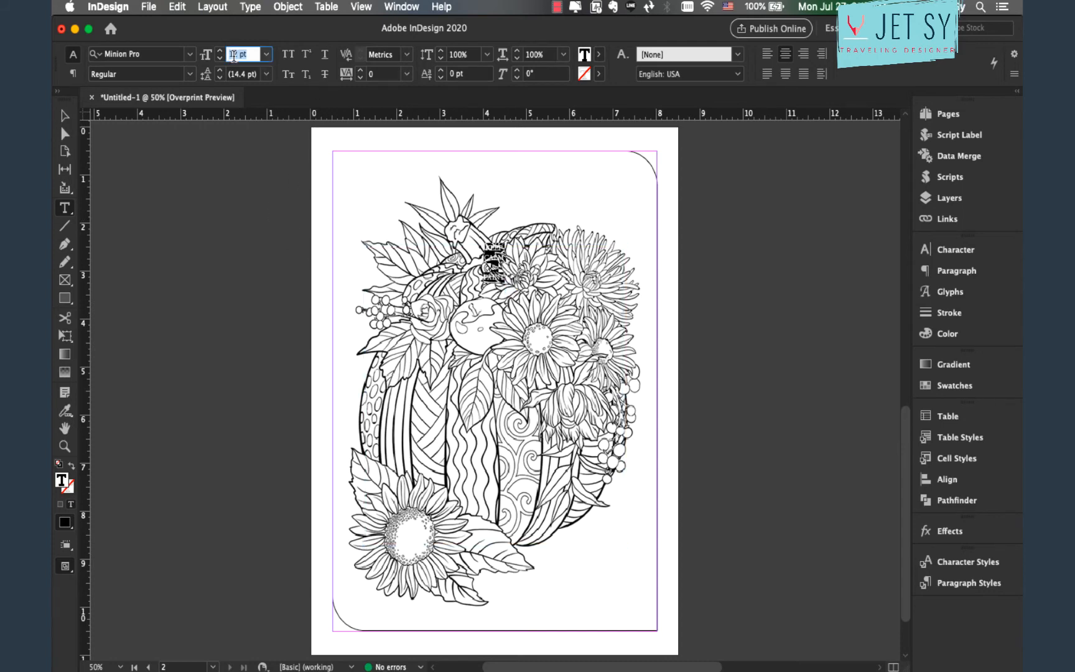
pyautogui.write('190')
pyautogui.press('Return')
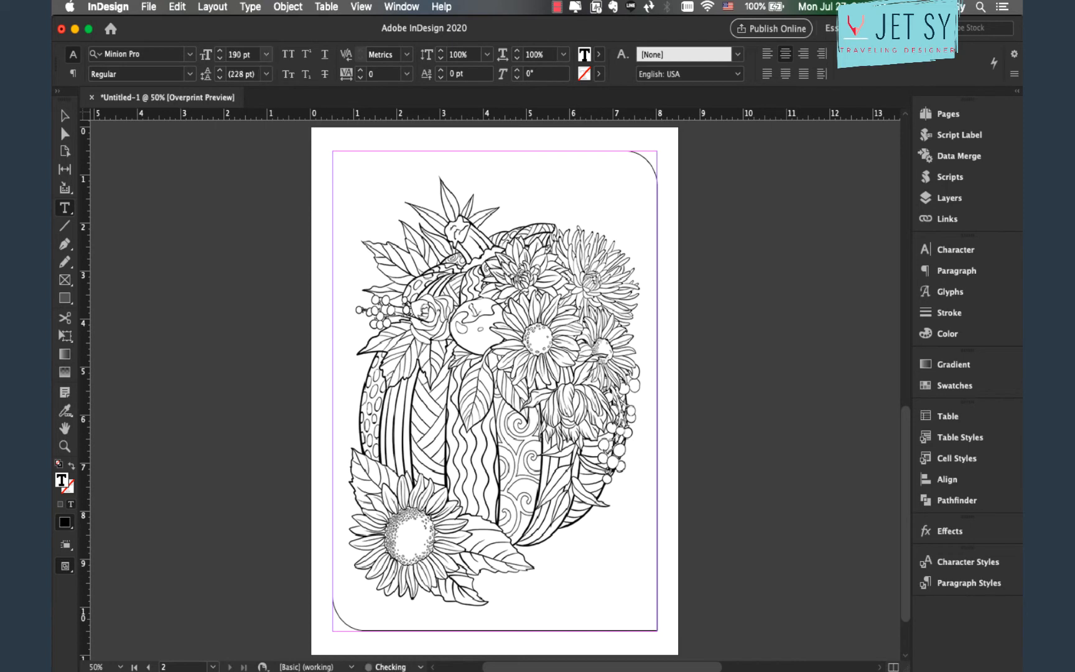
pyautogui.click(63, 117)
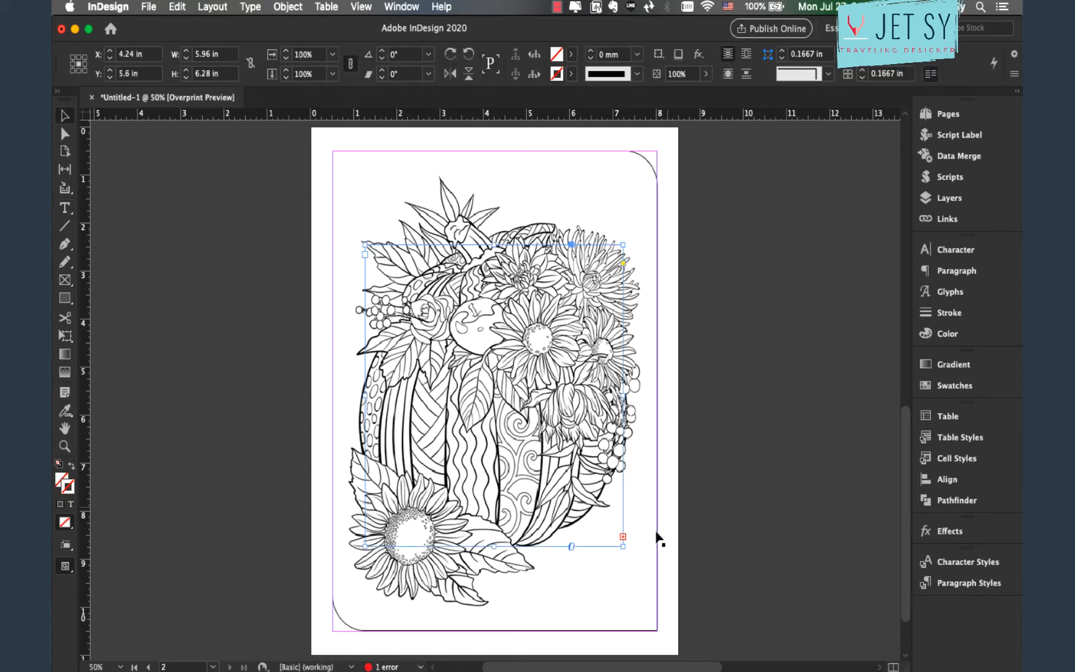
pyautogui.doubleClick(622, 550)
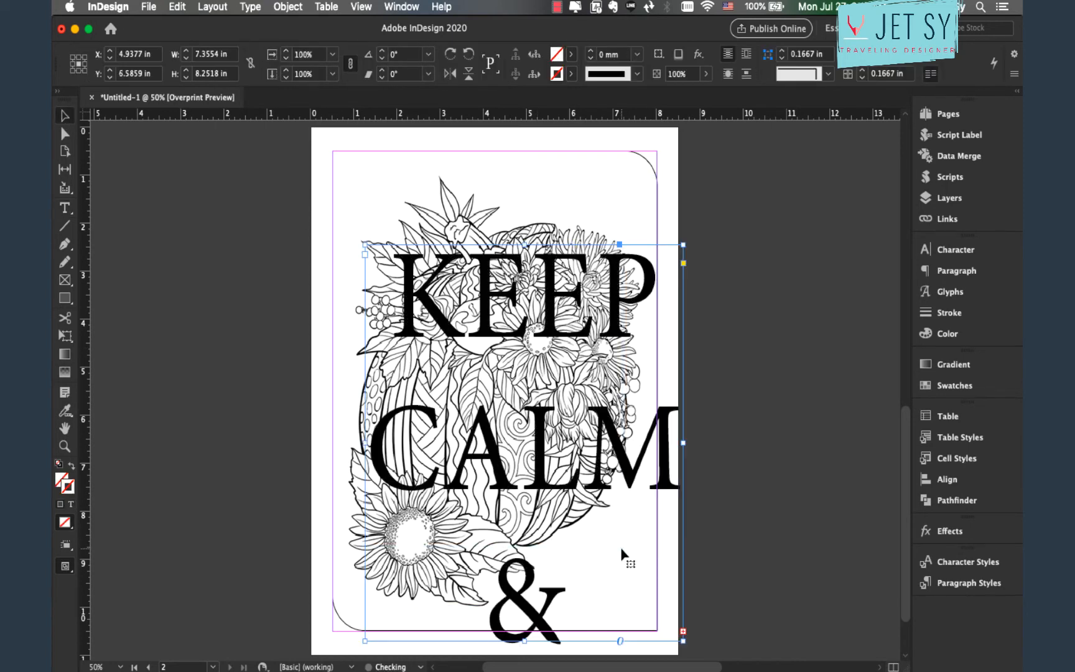
# Change the quote's font to Langdon and its size to 140 pt.
pyautogui.tripleClick(591, 491)
pyautogui.press('super+a')
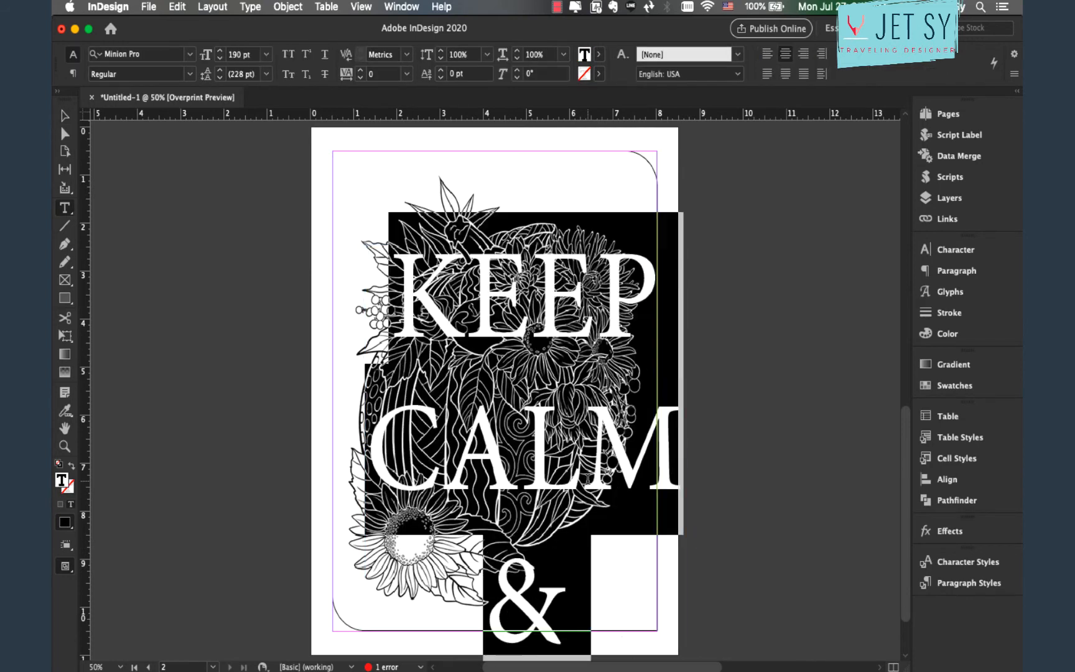
pyautogui.click(186, 54)
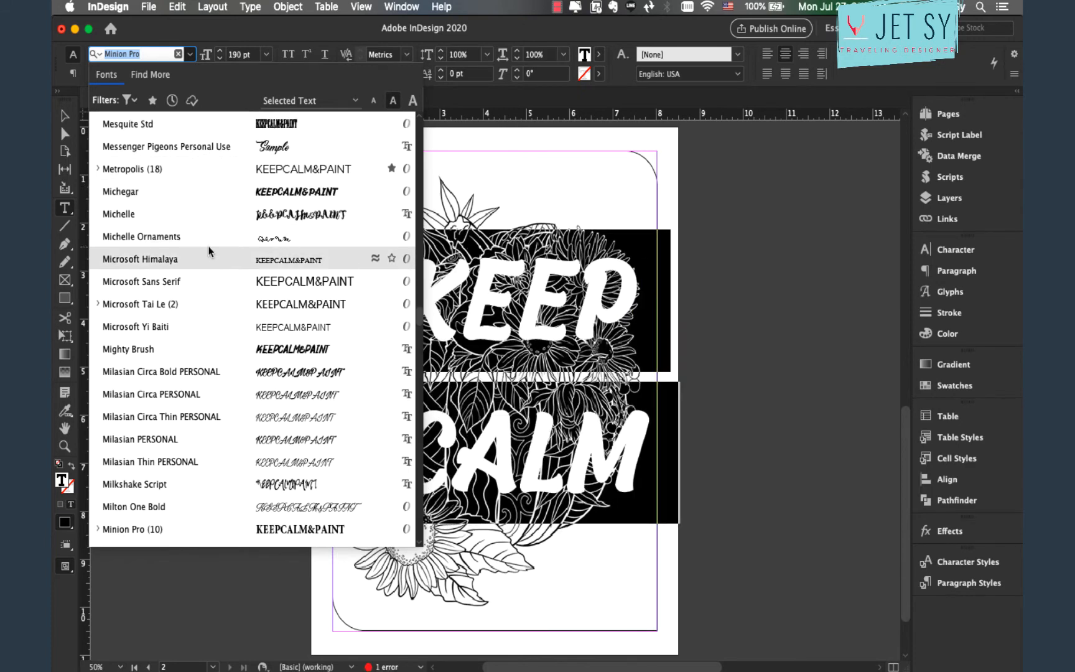
pyautogui.scroll(15, 223, 264)
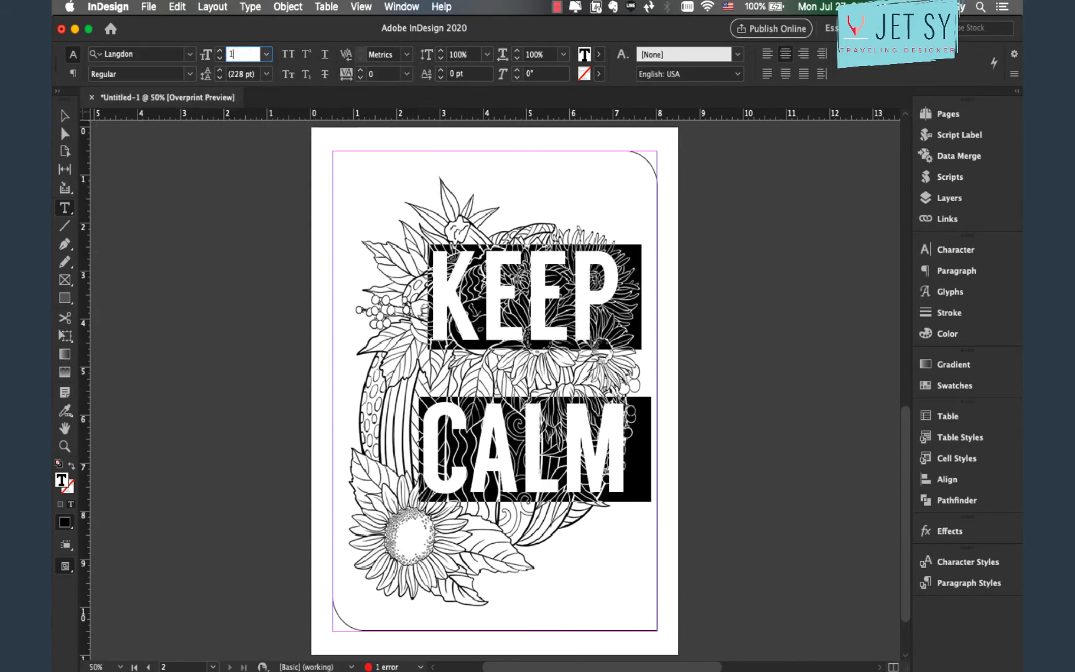
pyautogui.press('Return')
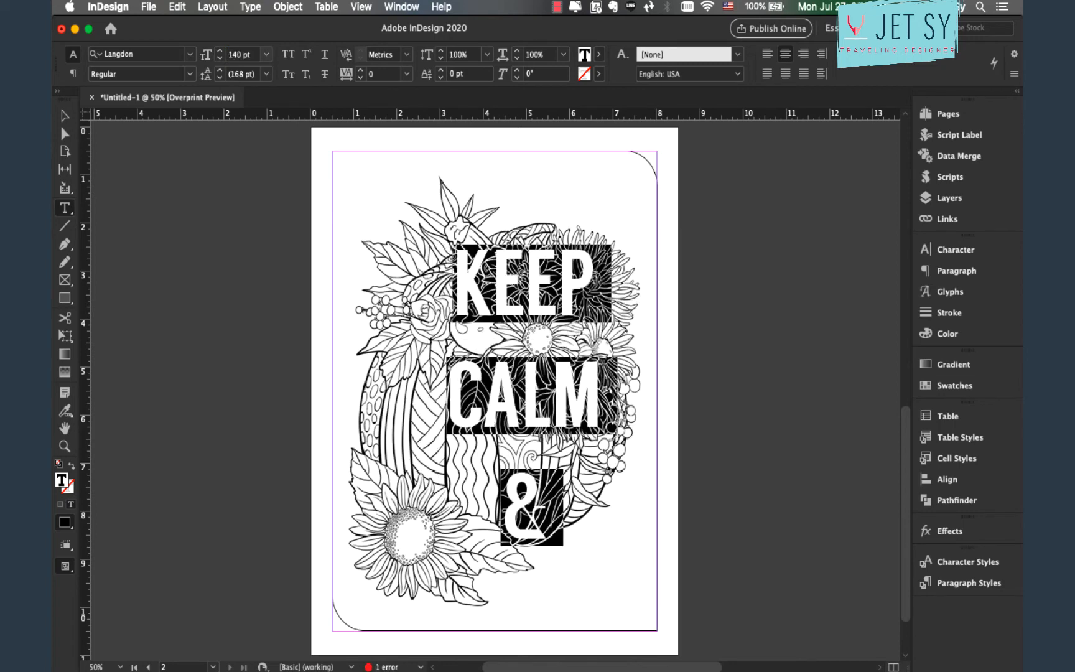
# Extend the text frame to show all four lines, fit its height to the text and centre it on the page.
pyautogui.click(64, 117)
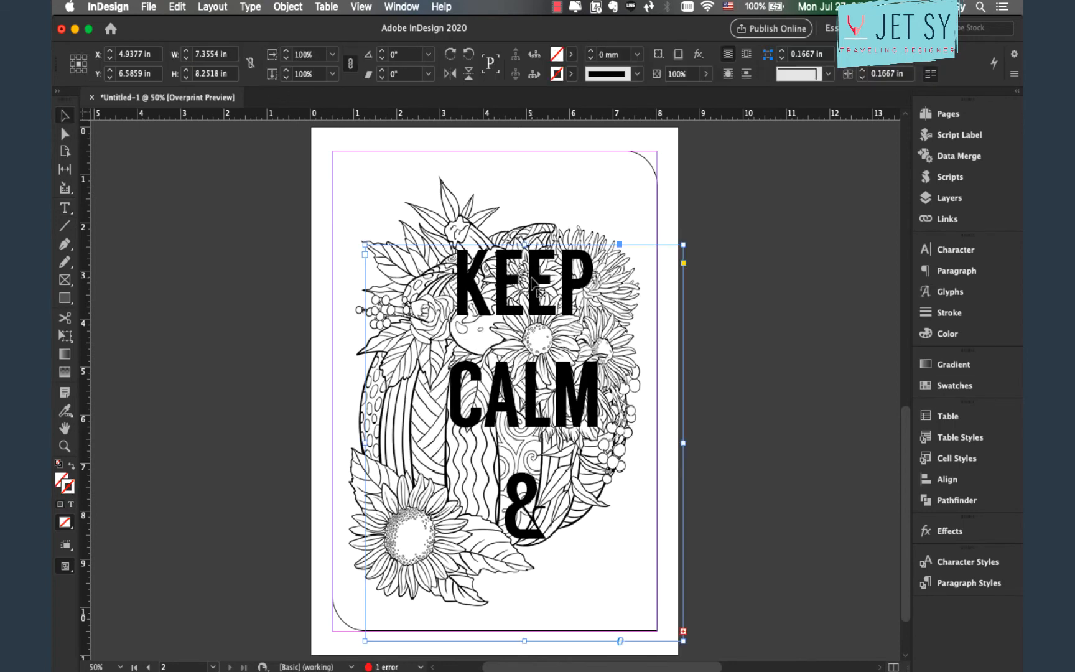
pyautogui.moveTo(531, 277); pyautogui.dragTo(501, 191)
pyautogui.moveTo(494, 551); pyautogui.dragTo(493, 626)
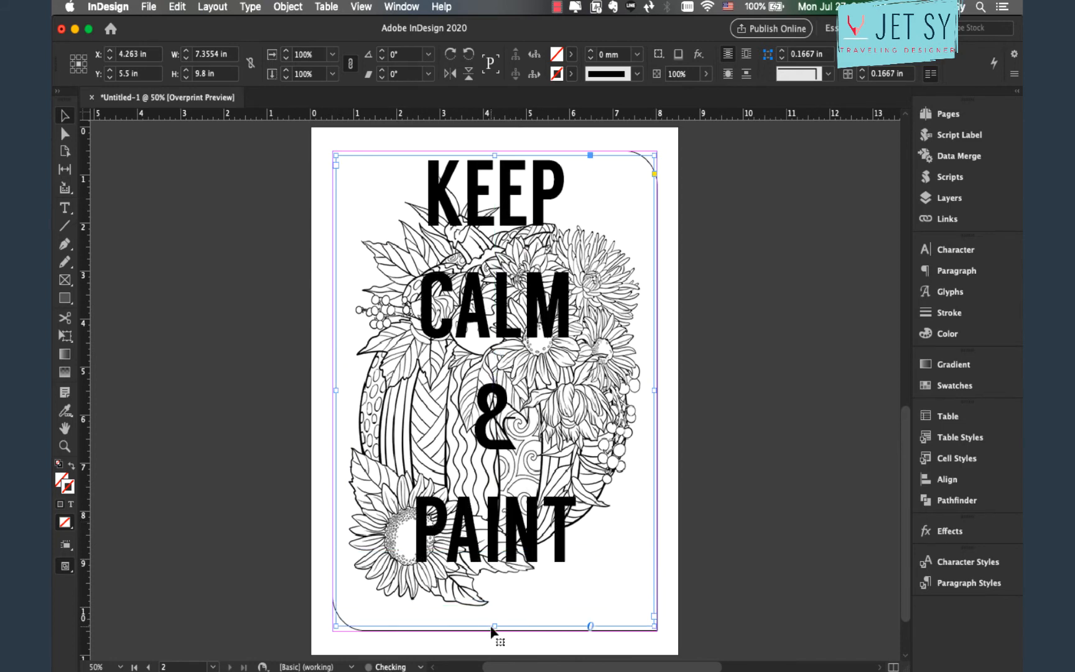
pyautogui.doubleClick(496, 627)
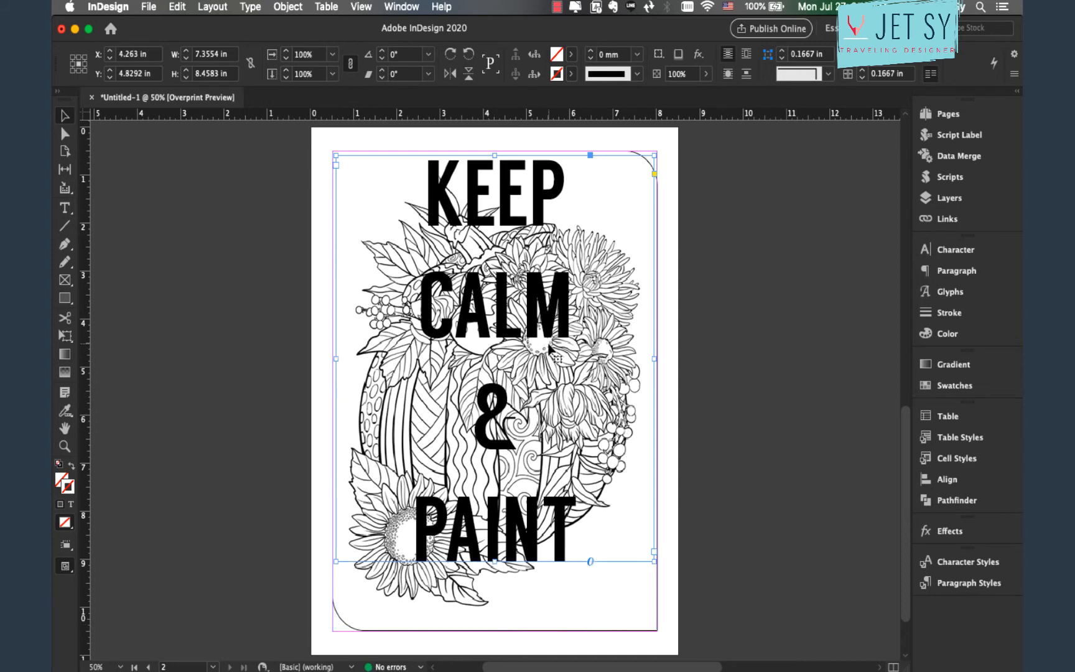
pyautogui.moveTo(544, 317); pyautogui.dragTo(546, 358)
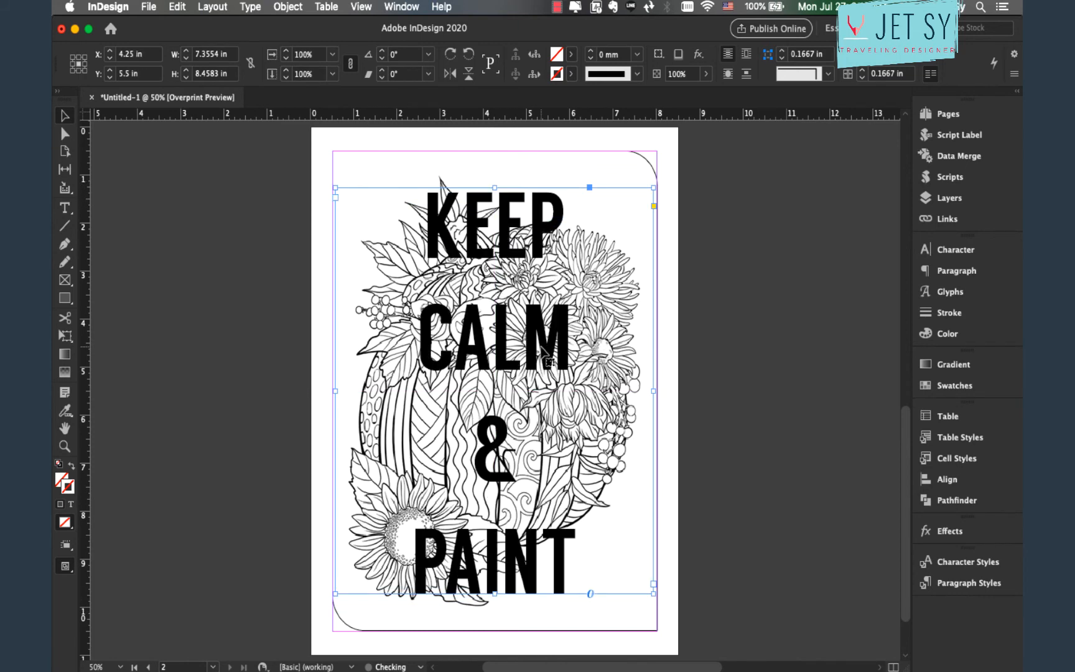
# Convert the "KEEP CALM & PAINT" text to outlines.
pyautogui.doubleClick(563, 571)
pyautogui.click(65, 118)
pyautogui.click(250, 7)
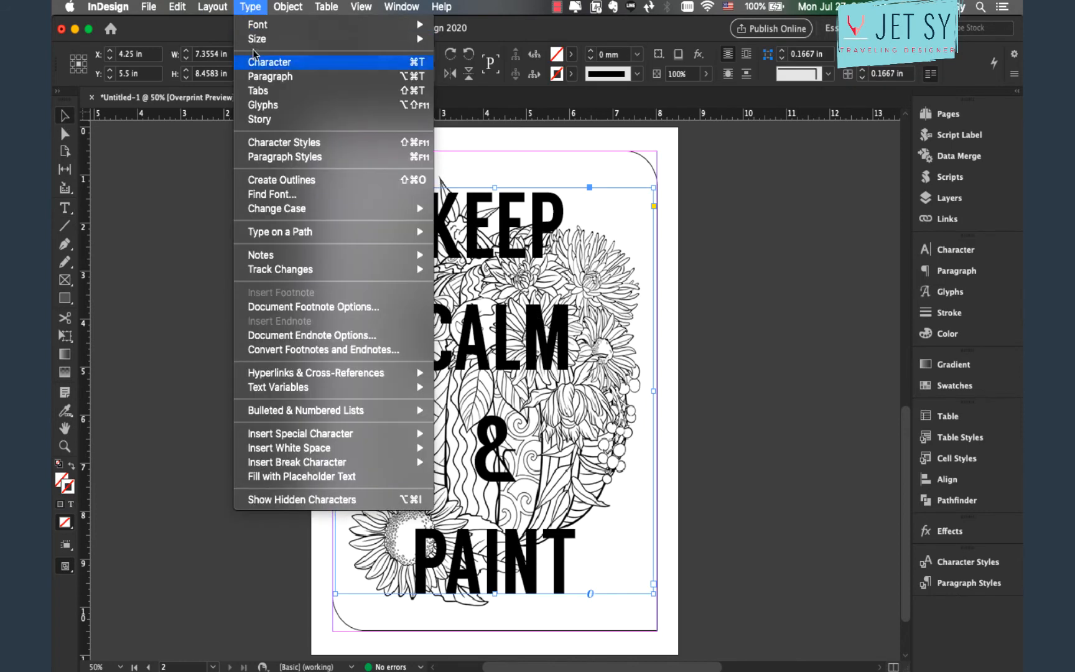
pyautogui.click(274, 180)
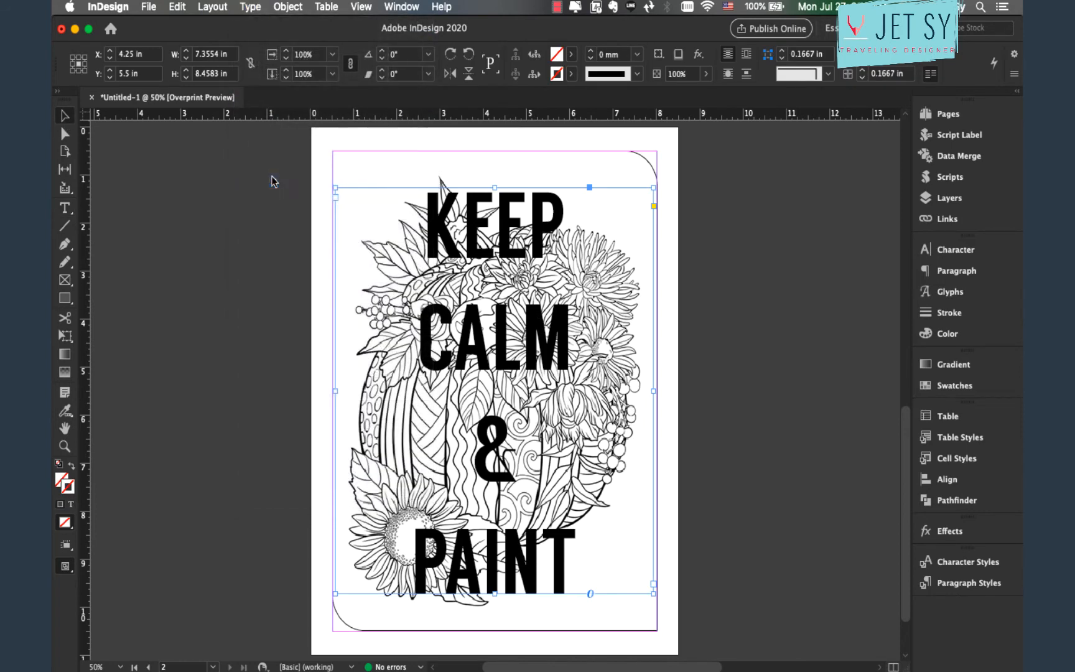
# Give the outlined quote a 2 mm [Black] stroke and a [Paper] fill.
pyautogui.click(572, 76)
pyautogui.click(462, 170)
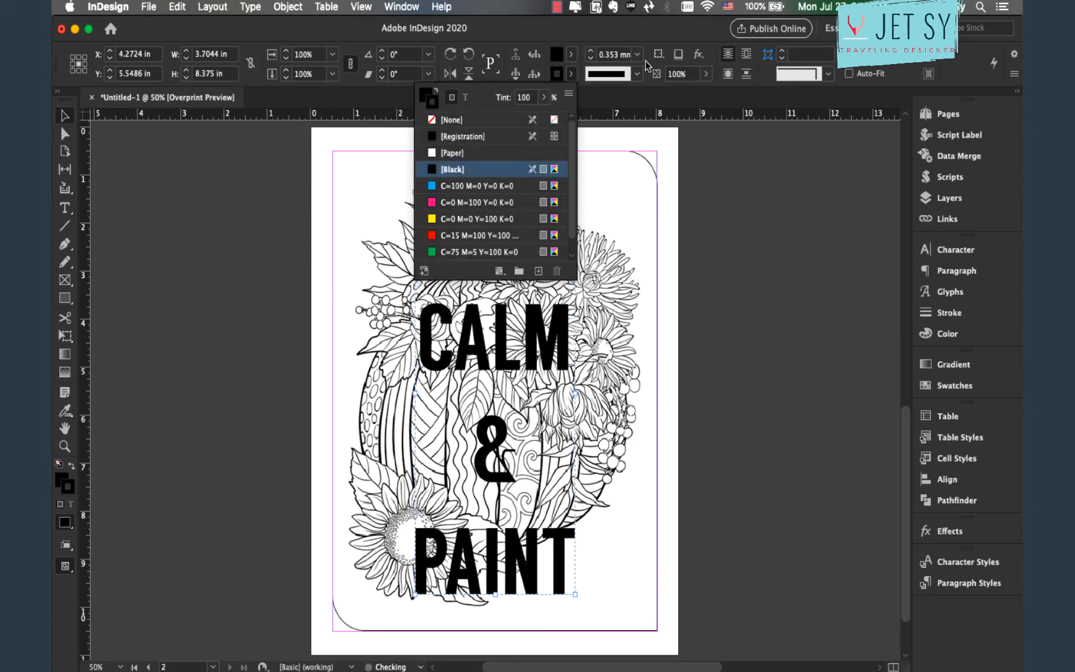
pyautogui.click(637, 54)
pyautogui.click(620, 166)
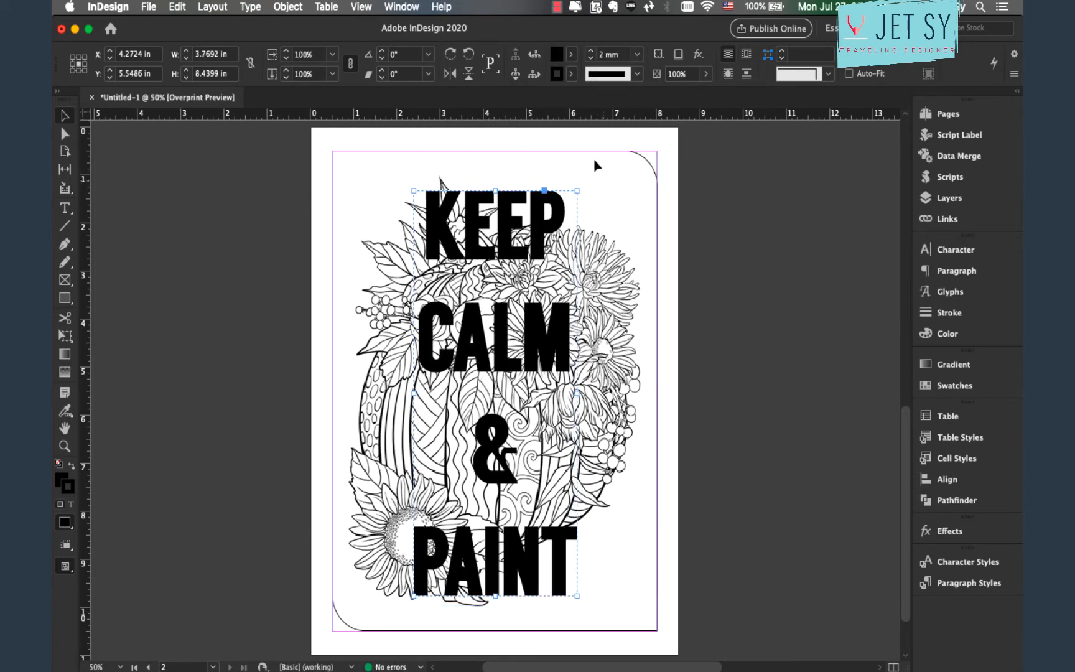
pyautogui.click(572, 55)
pyautogui.click(454, 133)
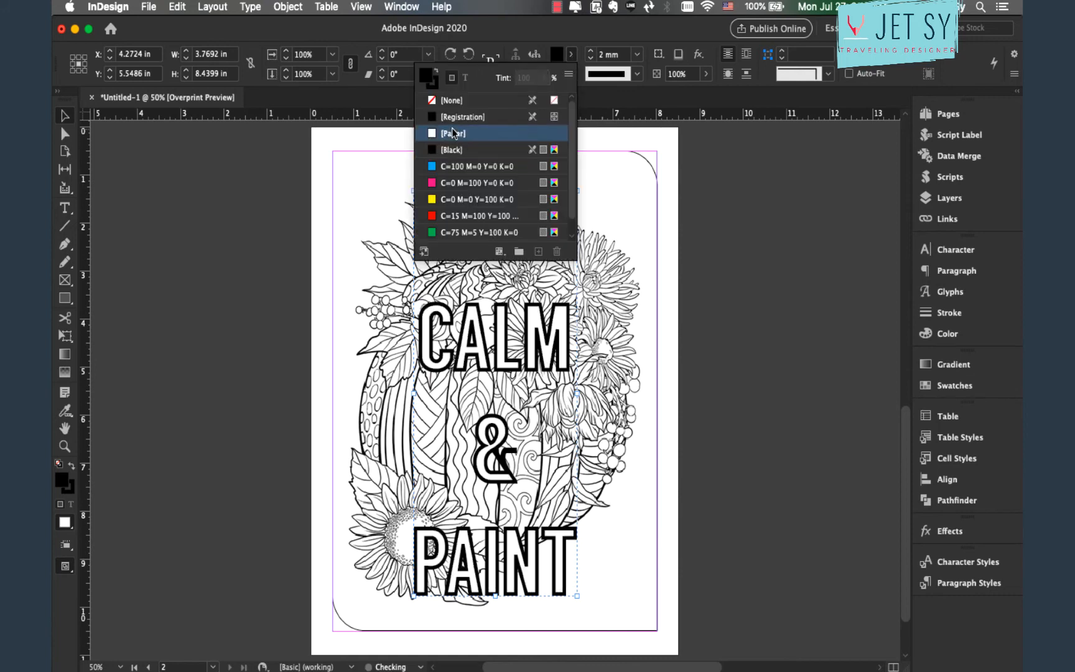
# Reduce the outlined "KEEP CALM & PAINT" quote's stroke weight to 1 mm and deselect it.
pyautogui.click(639, 55)
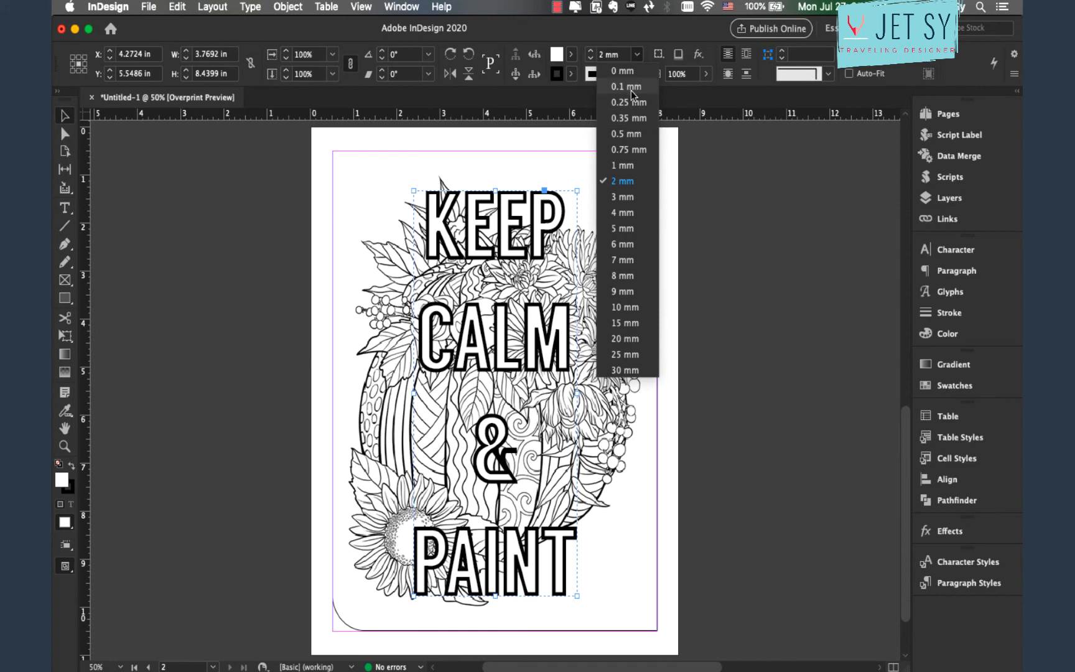
pyautogui.click(627, 166)
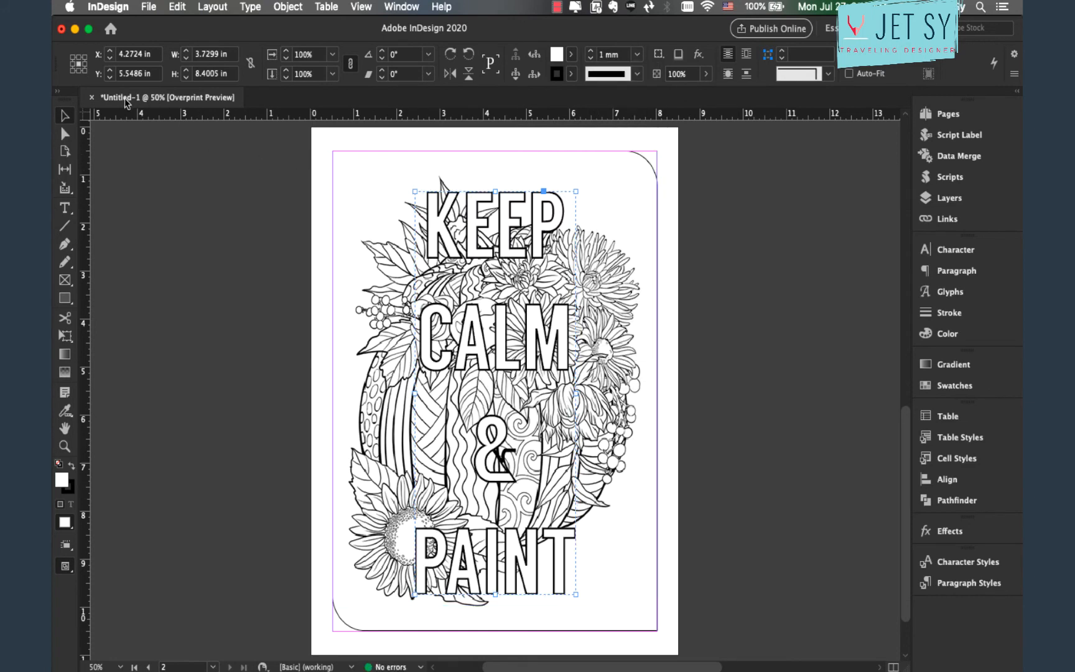
pyautogui.click(727, 381)
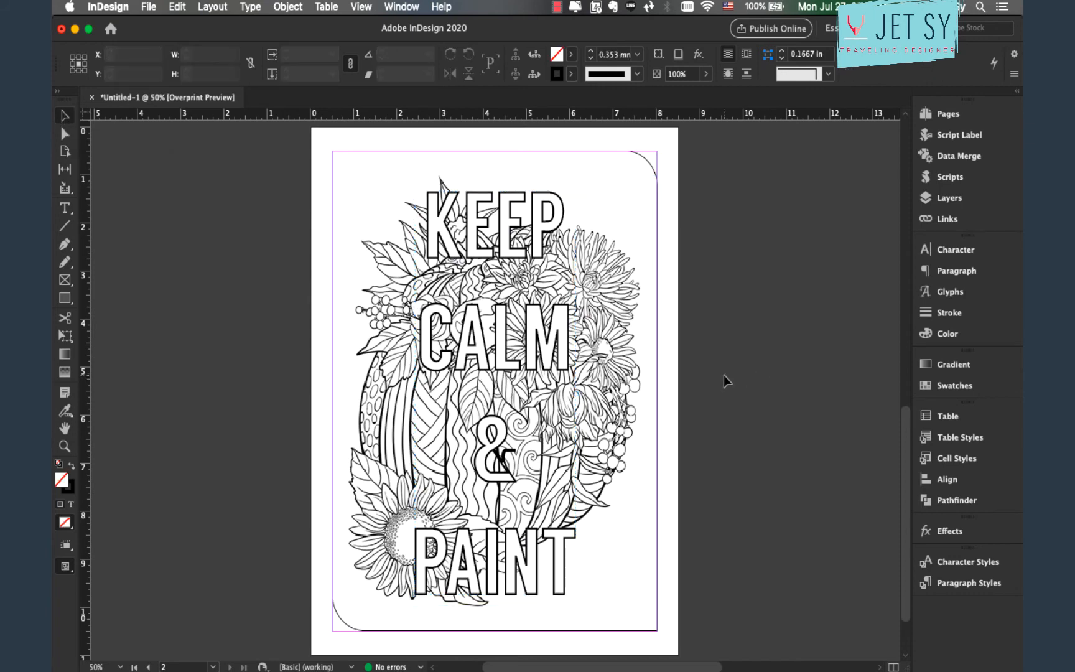
# Examine the "BE KIND" and "KEEP CALM & PAINT" coloring pages in Preview mode, without guides and frame edges.
pyautogui.scroll(5, 727, 381)
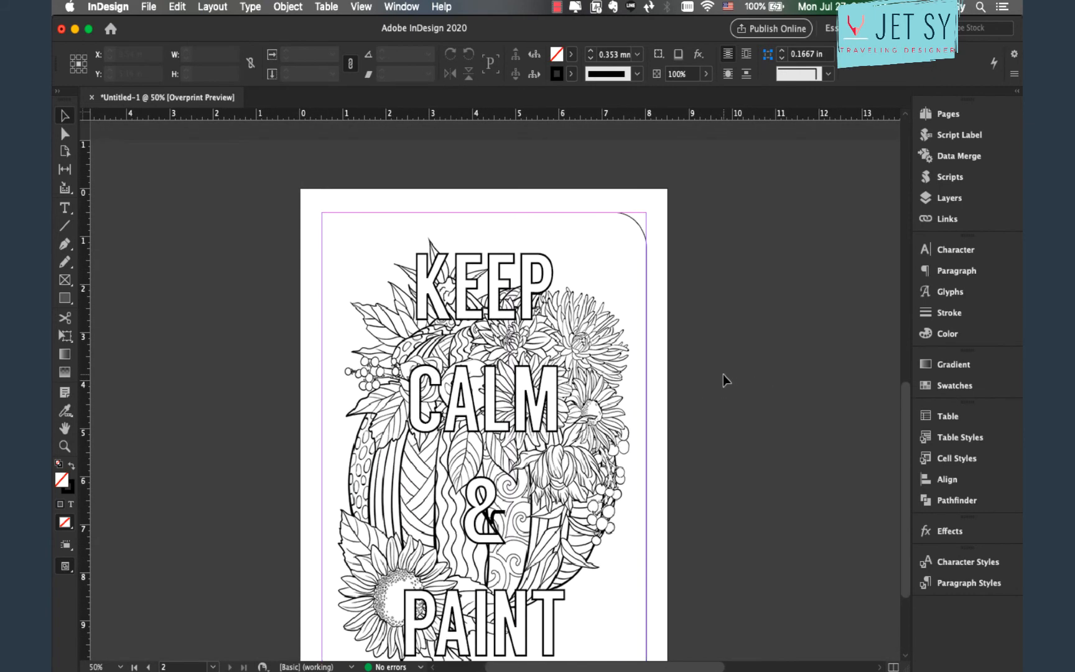
pyautogui.hscroll(3, 726, 381)
pyautogui.scroll(5, 727, 380)
pyautogui.hscroll(2, 726, 381)
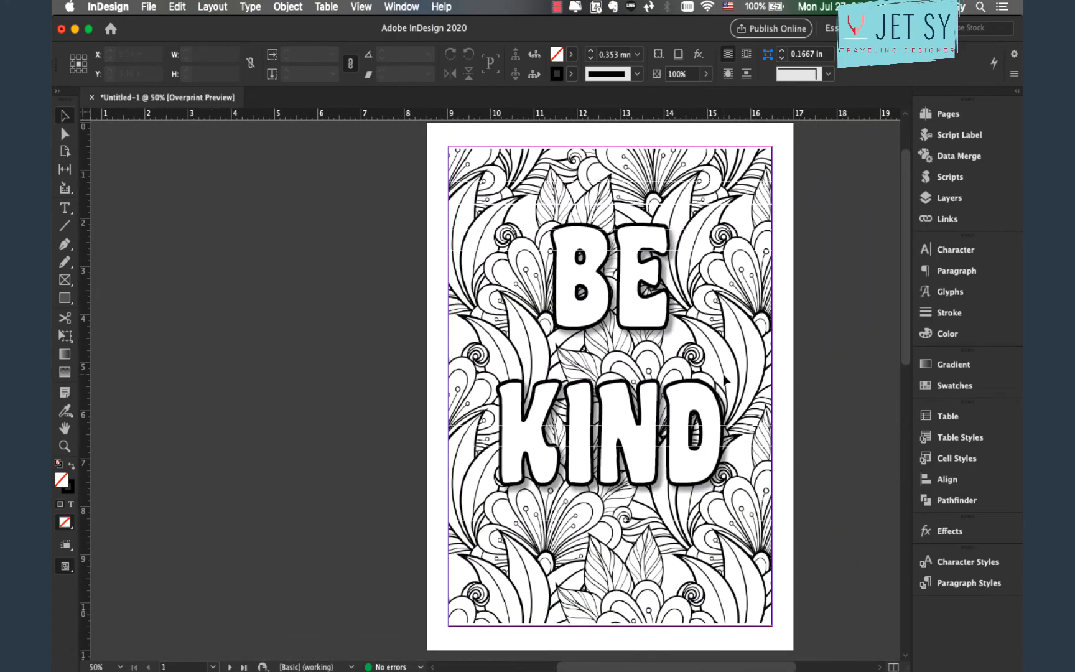
pyautogui.press('w')
pyautogui.scroll(-5, 723, 375)
pyautogui.hscroll(-2, 723, 375)
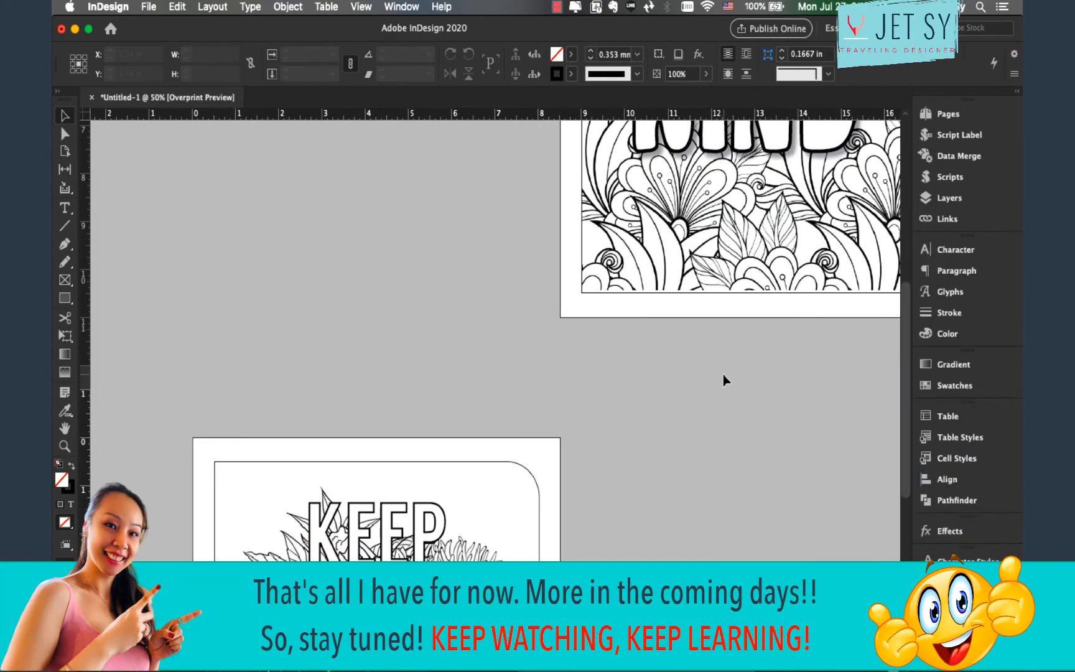
pyautogui.scroll(-5, 723, 374)
pyautogui.scroll(2, 723, 374)
pyautogui.hscroll(2, 723, 374)
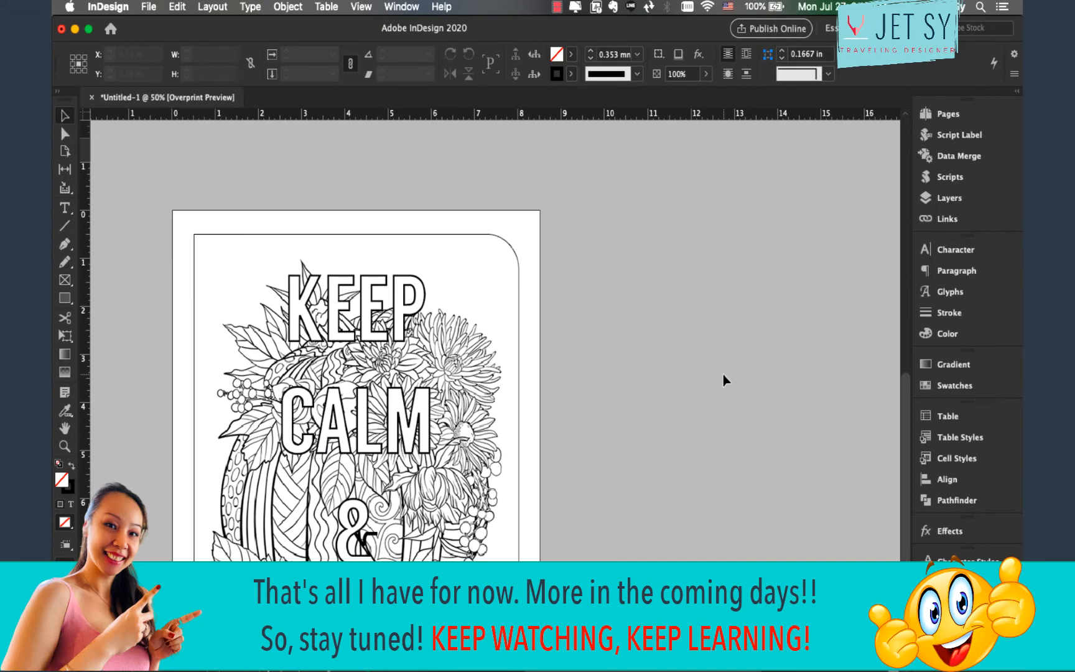
pyautogui.scroll(-3, 723, 374)
pyautogui.hscroll(-1, 723, 375)
pyautogui.scroll(4, 723, 375)
pyautogui.hscroll(1, 723, 374)
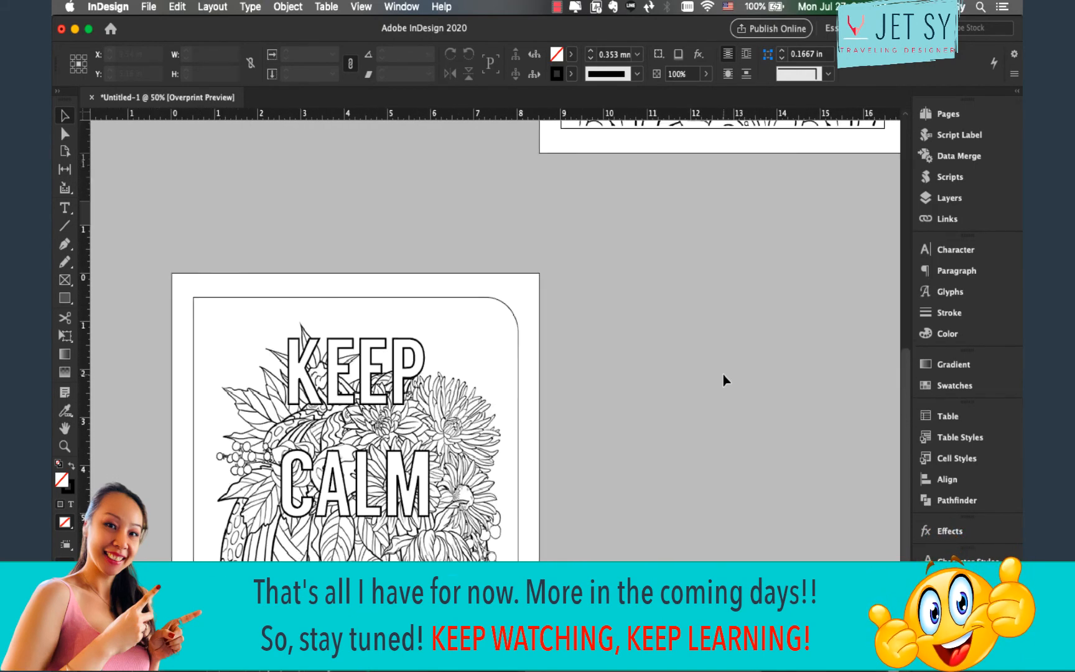
pyautogui.scroll(8, 722, 375)
pyautogui.hscroll(1, 723, 374)
pyautogui.scroll(-4, 723, 374)
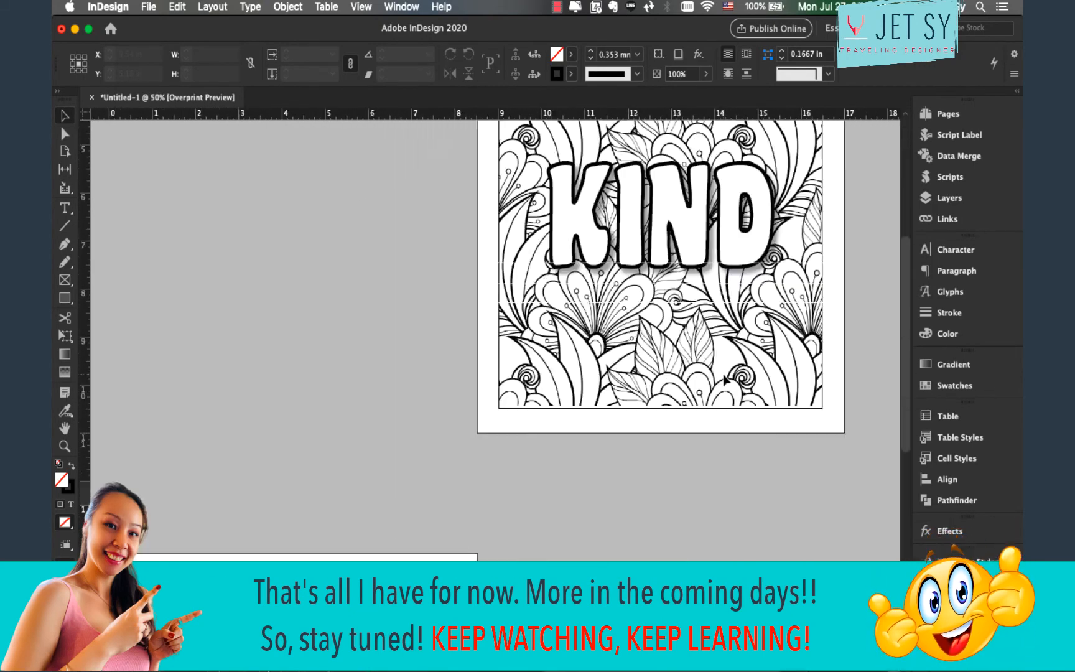
pyautogui.scroll(4, 722, 375)
pyautogui.hscroll(-2, 723, 375)
pyautogui.scroll(1, 723, 376)
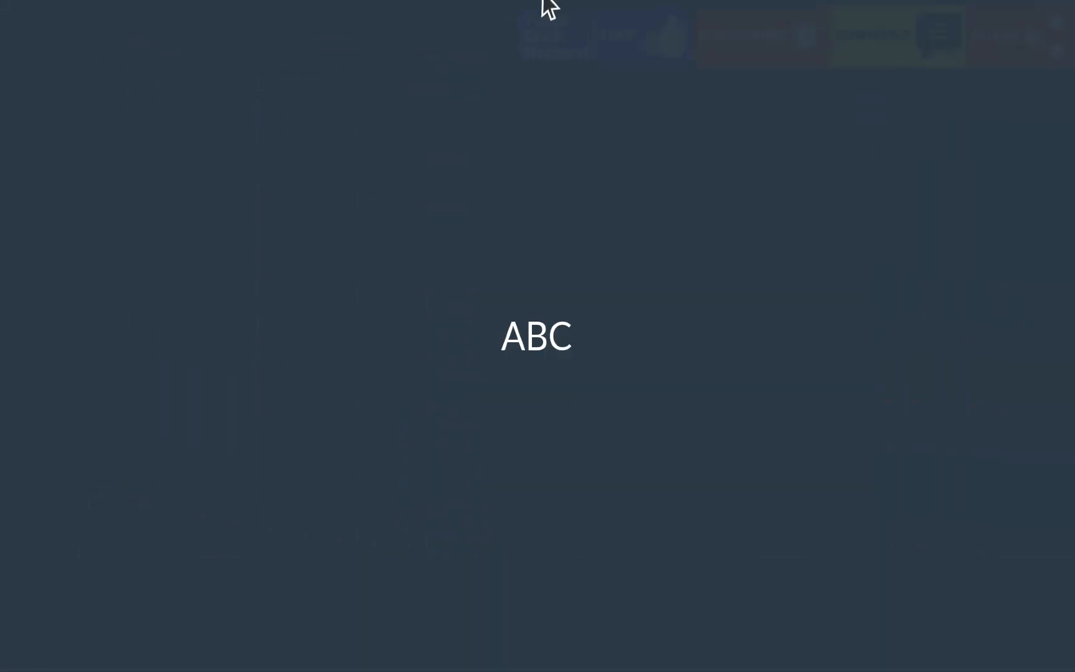